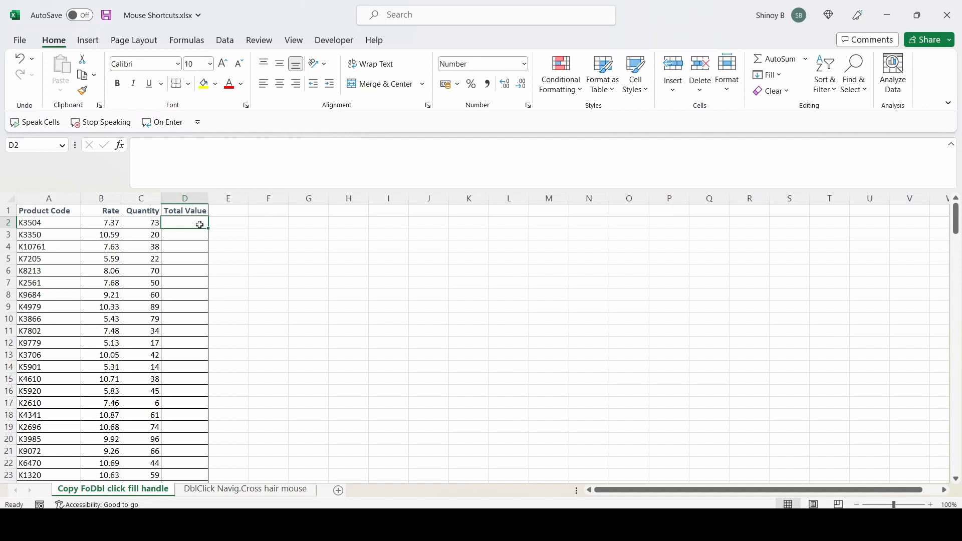
Enter the formula =B2*C2 in cell D2 to multiply Rate by Quantity under Total Value
{"action": "type", "text": "="}
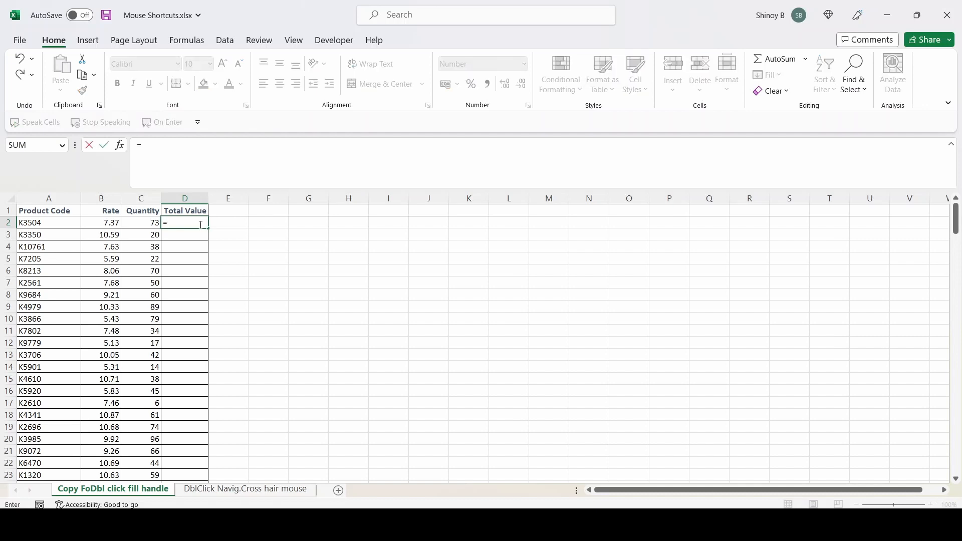
{"action": "left_click", "coordinate": [109, 221]}
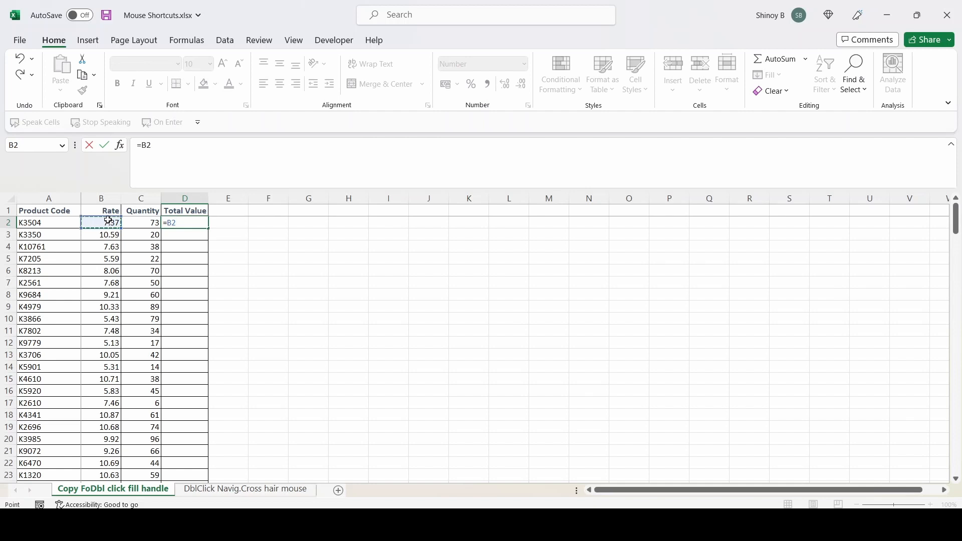
{"action": "type", "text": "*"}
{"action": "left_click", "coordinate": [134, 222]}
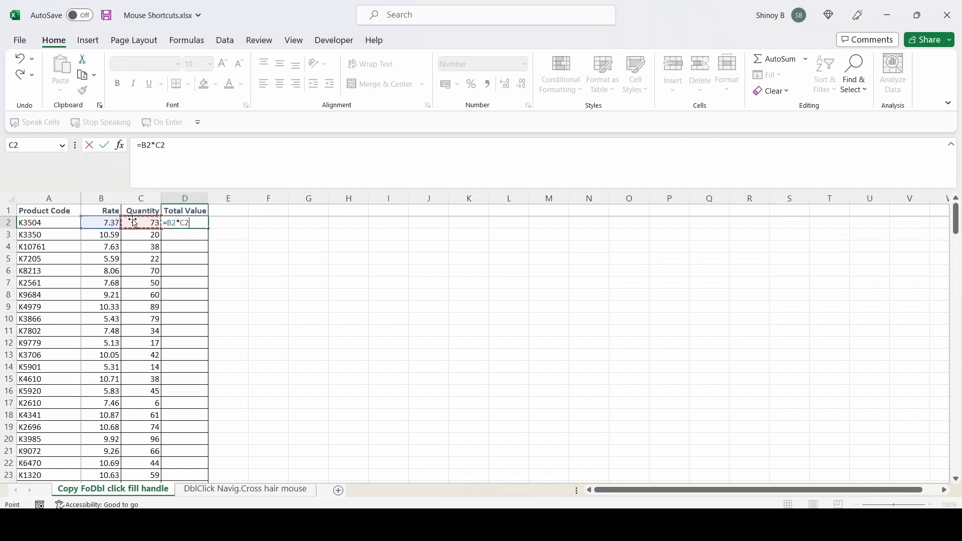
{"action": "key", "text": "Return"}
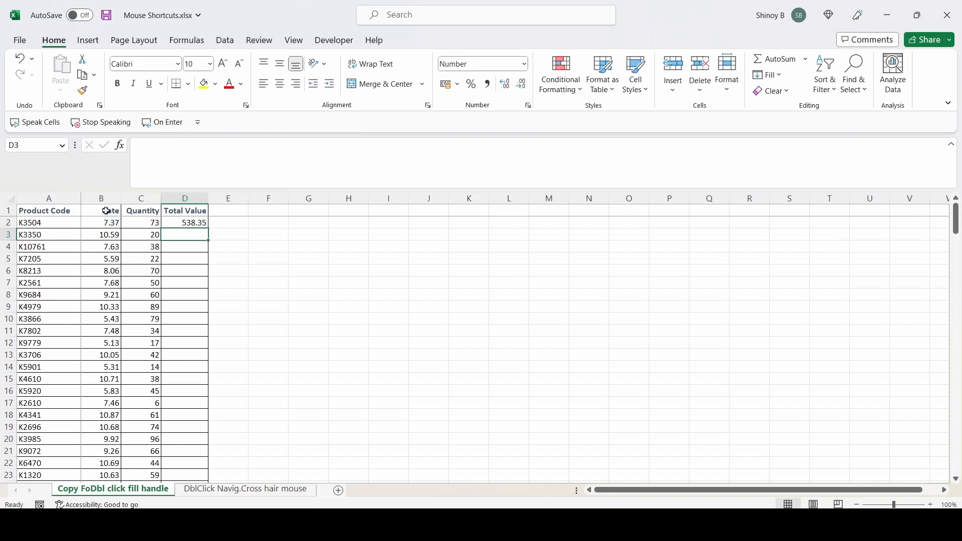
Auto-fill the D2 formula down the Total Value column to the last data row, 189
{"action": "left_click", "coordinate": [181, 222]}
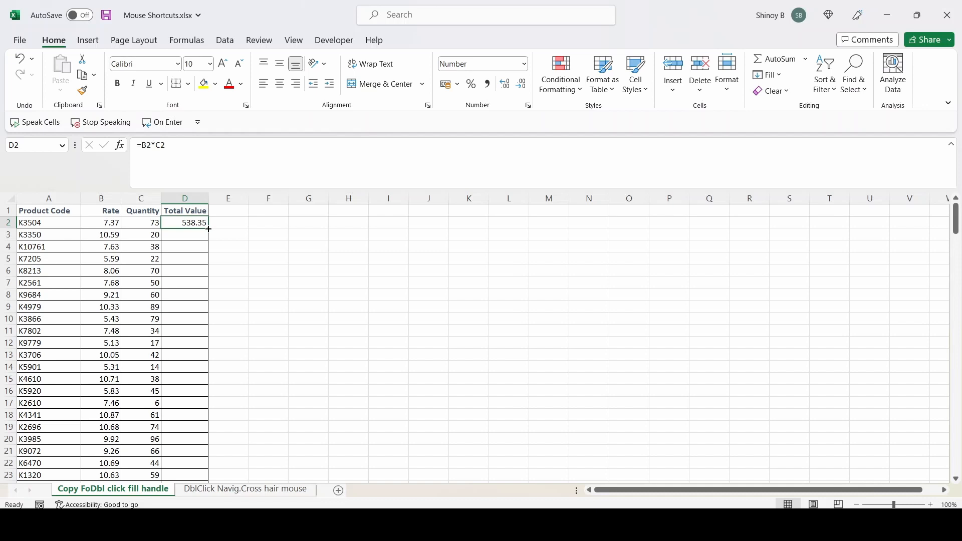
{"action": "double_click", "coordinate": [209, 229]}
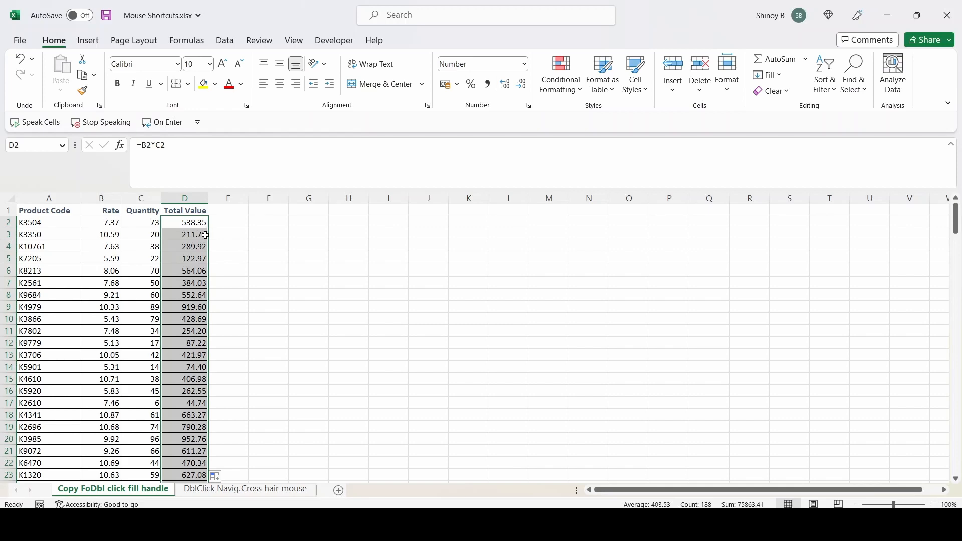
Check the filled Total Value formulas near the end of the data, including D189 and D181, and undo the fill
{"action": "scroll", "coordinate": [201, 251], "scroll_direction": "down", "scroll_amount": 1}
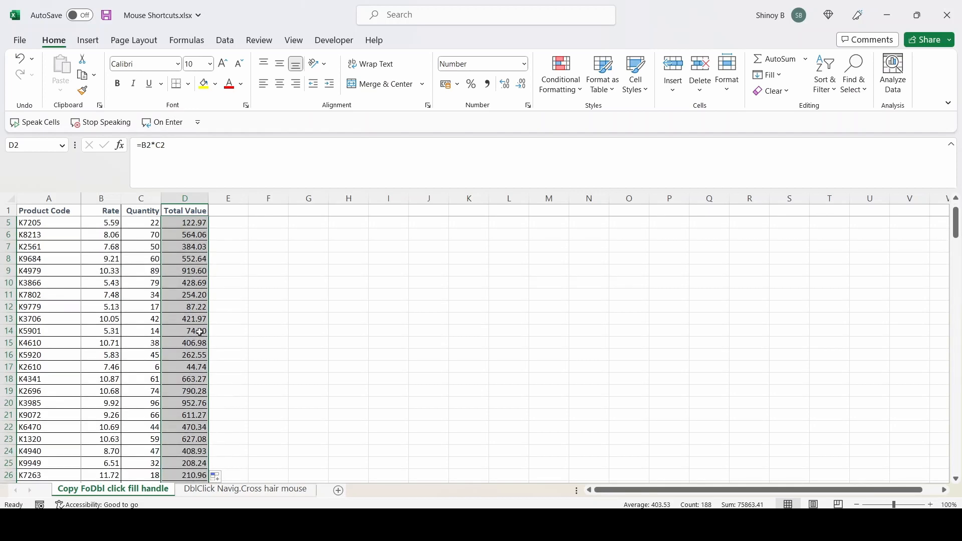
{"action": "scroll", "coordinate": [200, 332], "scroll_direction": "down", "scroll_amount": 12}
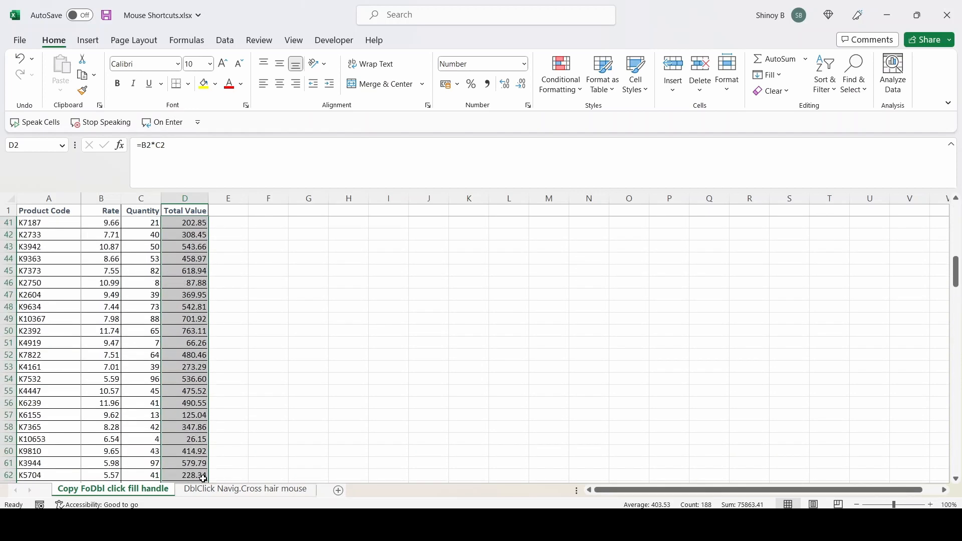
{"action": "scroll", "coordinate": [202, 478], "scroll_direction": "down", "scroll_amount": 15}
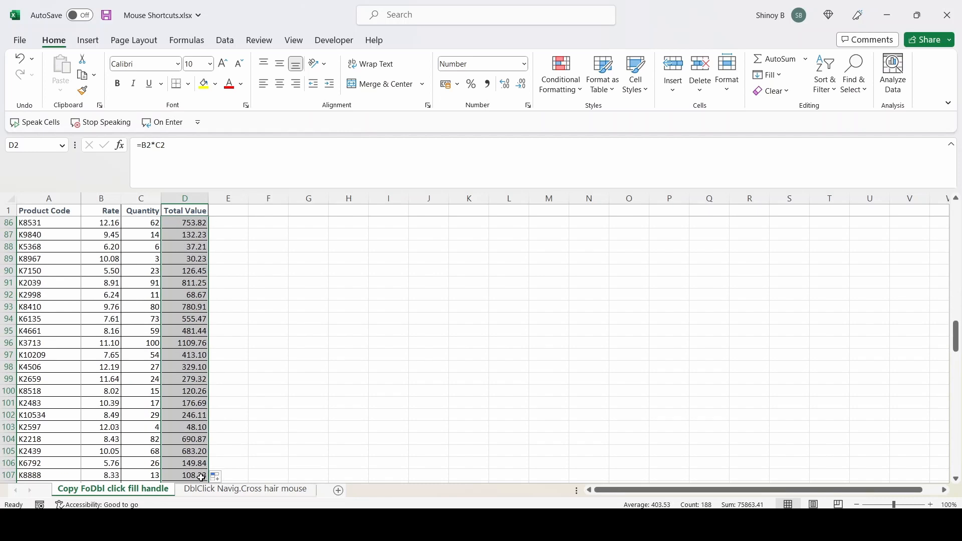
{"action": "scroll", "coordinate": [201, 477], "scroll_direction": "down", "scroll_amount": 20}
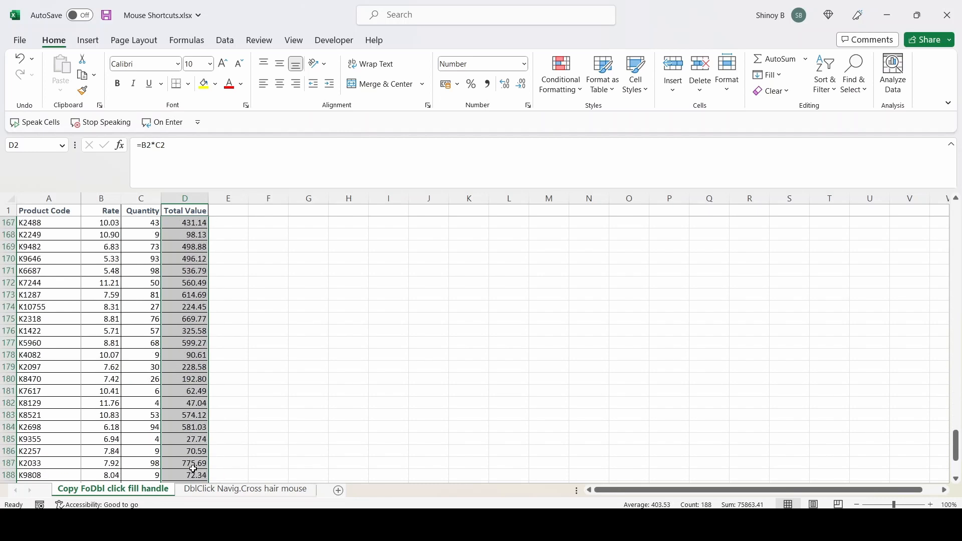
{"action": "scroll", "coordinate": [193, 468], "scroll_direction": "down", "scroll_amount": 4}
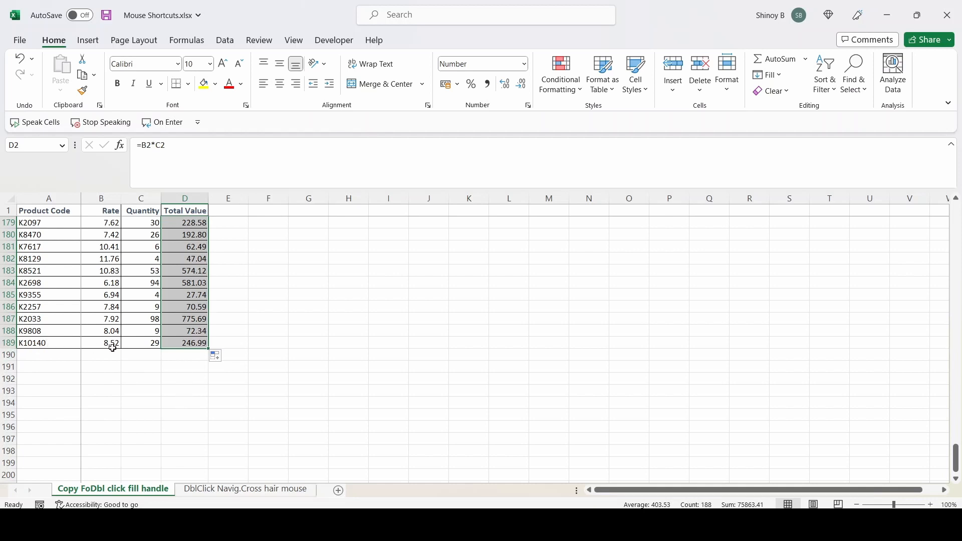
{"action": "left_click", "coordinate": [183, 341]}
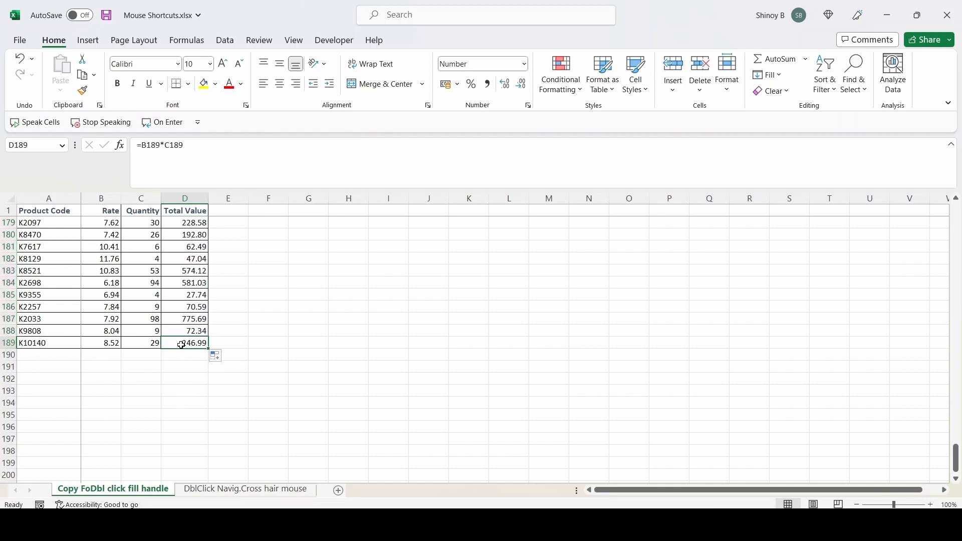
{"action": "left_click", "coordinate": [182, 308]}
{"action": "left_click", "coordinate": [196, 259]}
{"action": "left_click", "coordinate": [196, 247]}
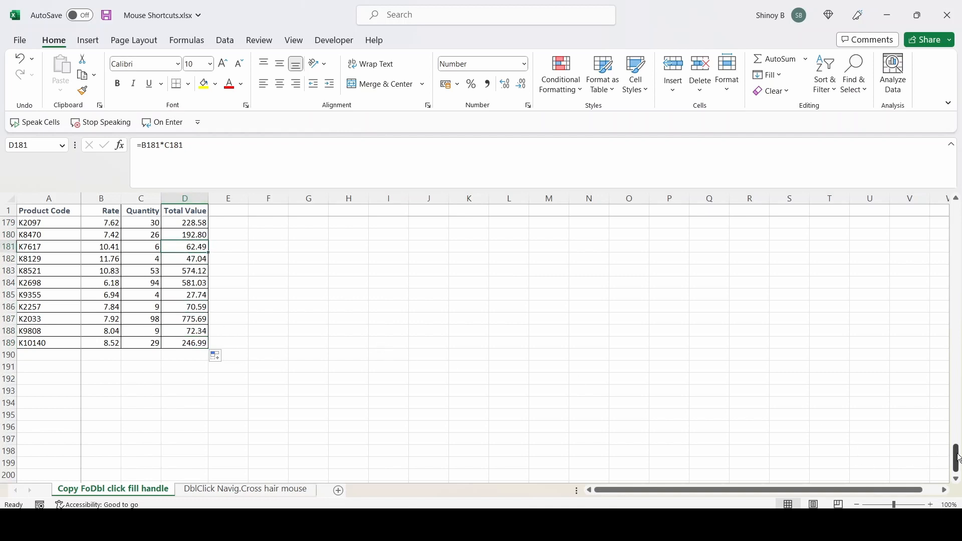
{"action": "left_click_drag", "start_coordinate": [957, 458], "coordinate": [957, 217]}
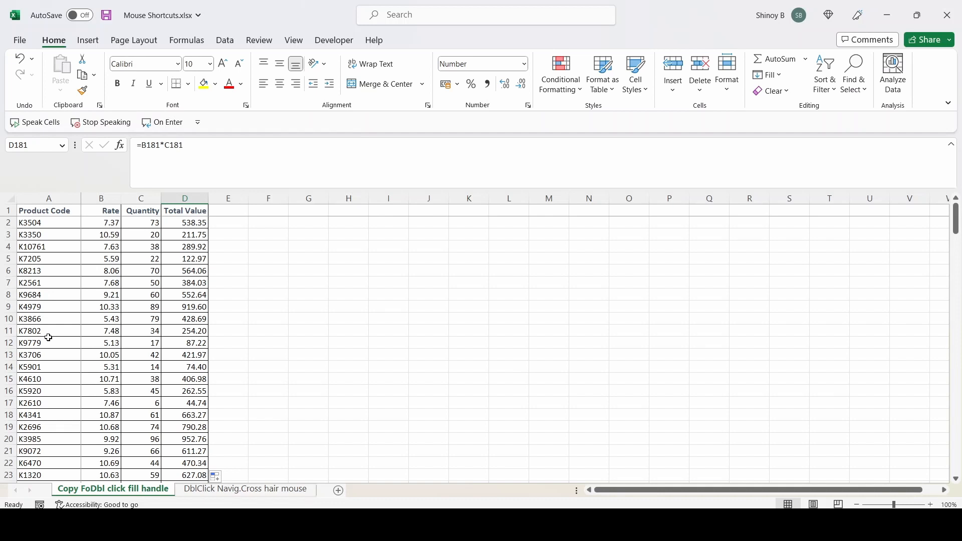
{"action": "key", "text": "ctrl+z"}
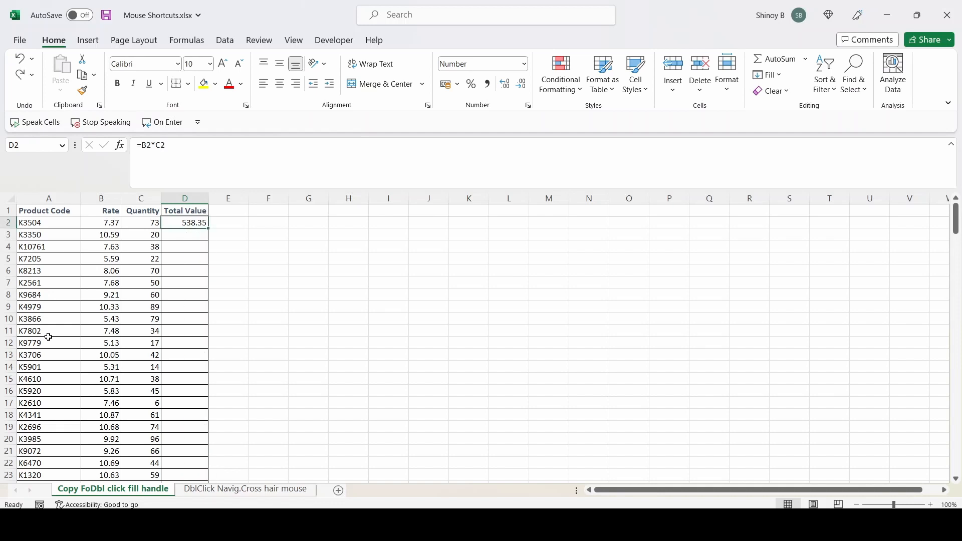
Copy the product data in A11:C11 and clear those cells to leave a blank row in the table
{"action": "left_click_drag", "start_coordinate": [36, 330], "coordinate": [141, 332]}
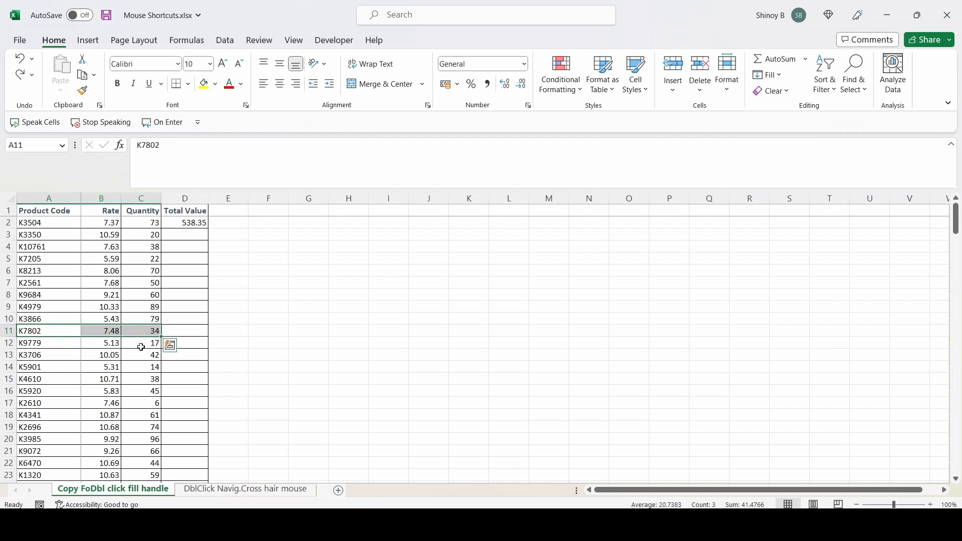
{"action": "key", "text": "ctrl+c"}
{"action": "key", "text": "Escape"}
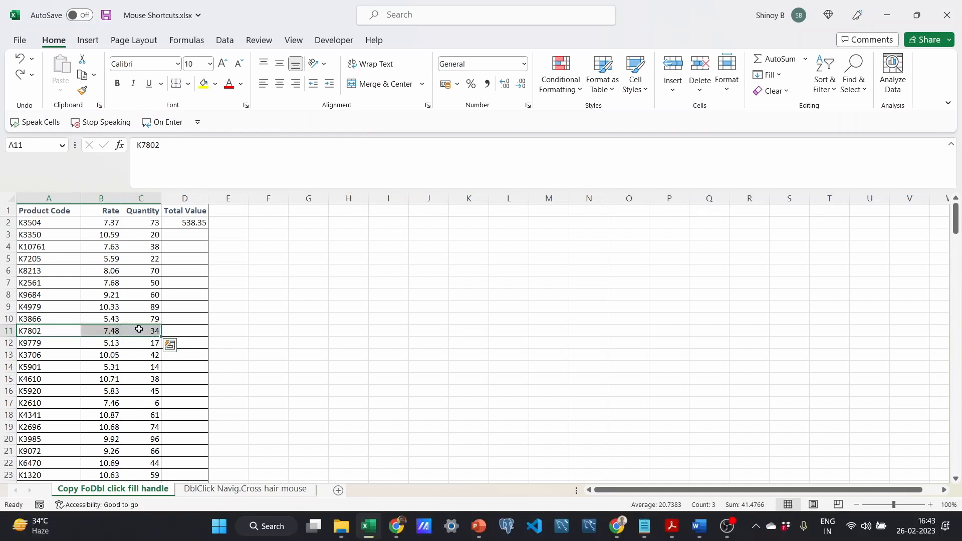
{"action": "key", "text": "Delete"}
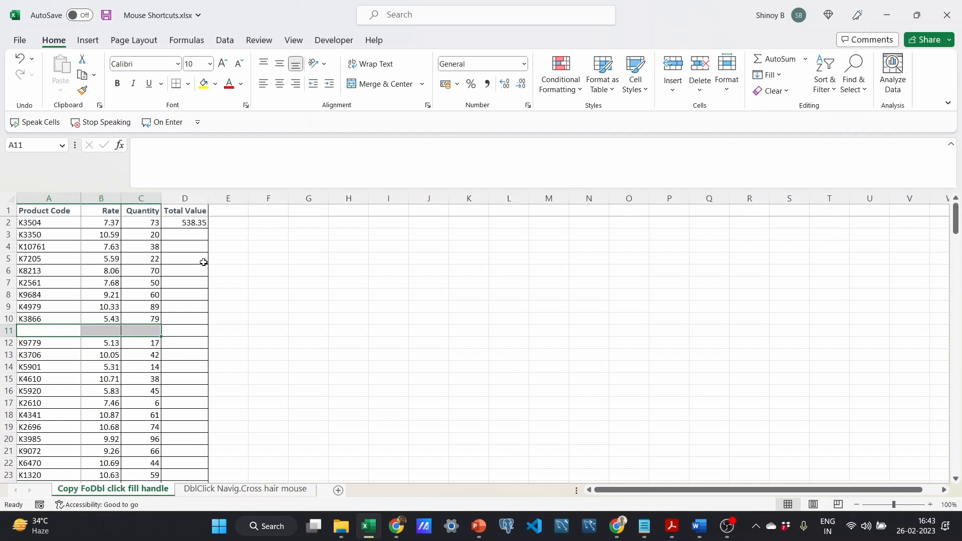
Auto-fill the D2 formula down to the row above the blank row 11, and undo the fill
{"action": "left_click", "coordinate": [193, 222]}
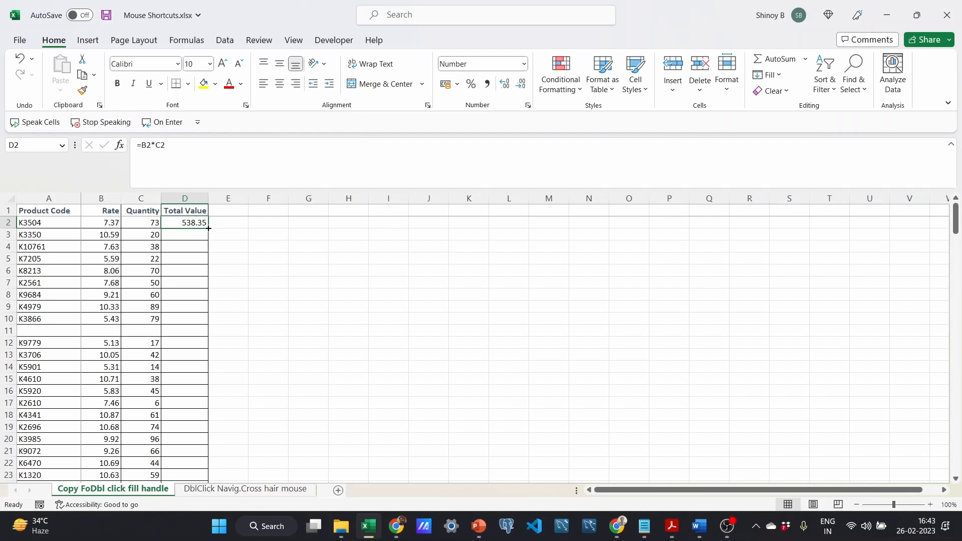
{"action": "double_click", "coordinate": [208, 228]}
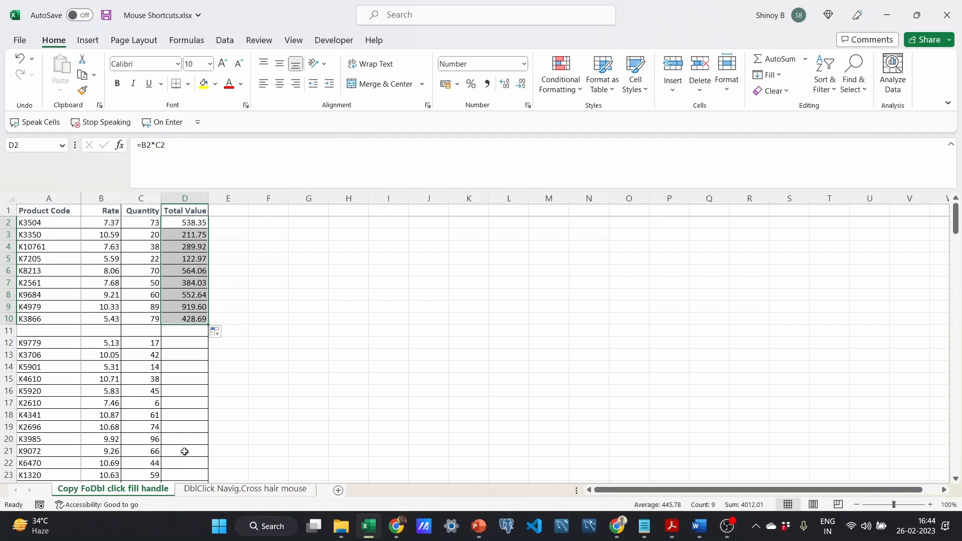
{"action": "left_click", "coordinate": [183, 320]}
{"action": "left_click_drag", "start_coordinate": [40, 329], "coordinate": [140, 329]}
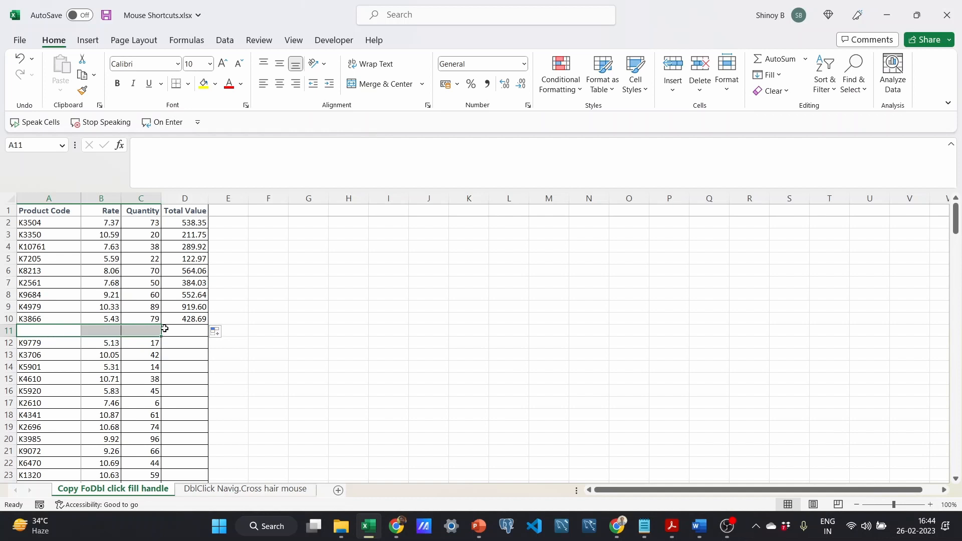
{"action": "left_click", "coordinate": [186, 319]}
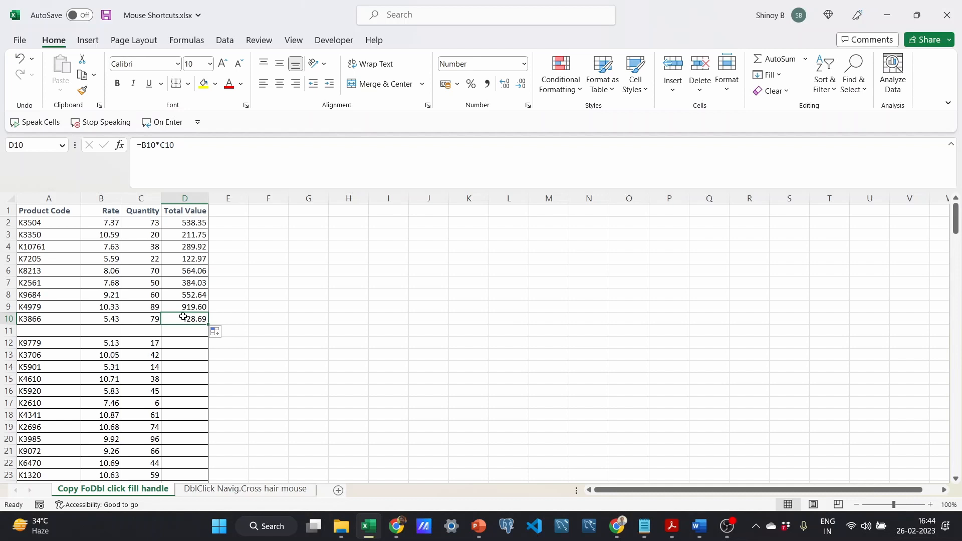
{"action": "key", "text": "ctrl+z"}
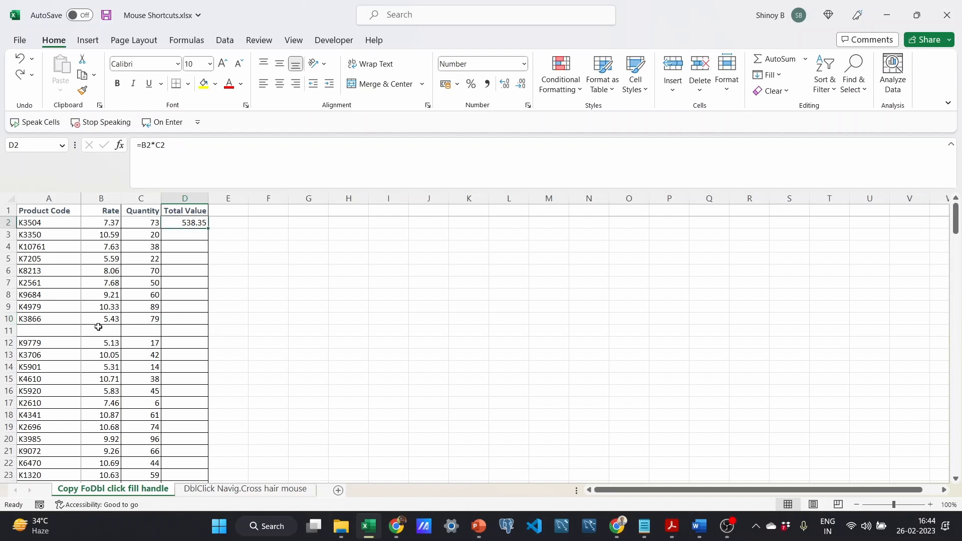
Paste the copied product data back into A11:C11 and clear it again
{"action": "left_click", "coordinate": [66, 333]}
{"action": "key", "text": "ctrl+v"}
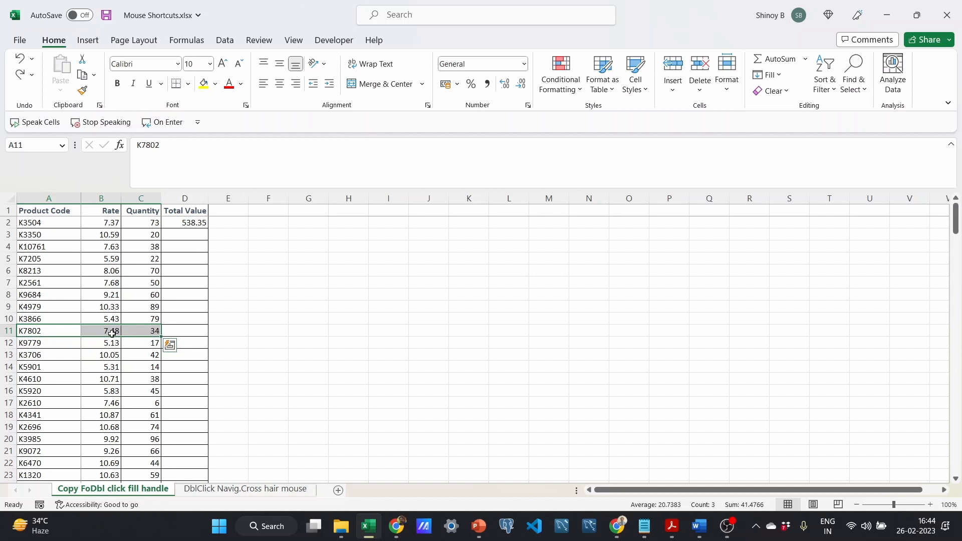
{"action": "key", "text": "Delete"}
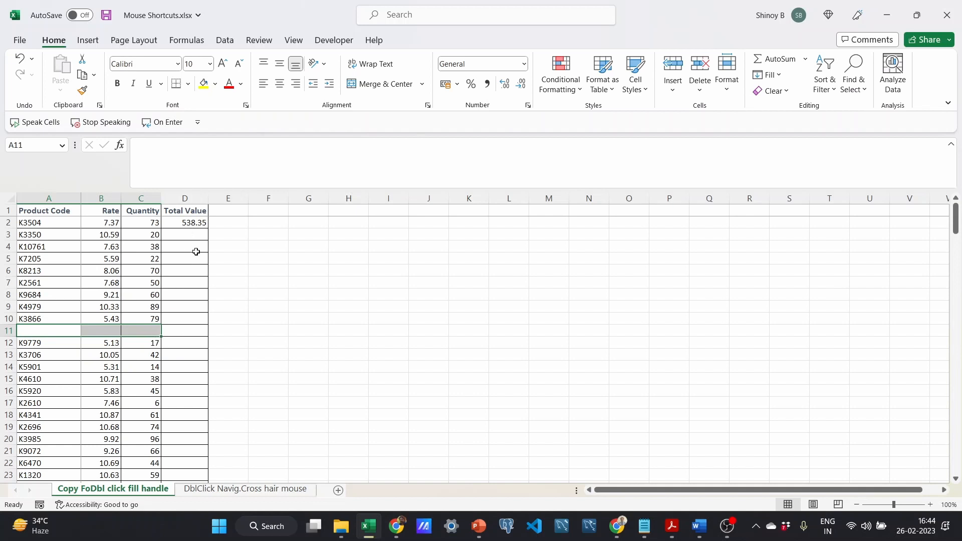
Repeat the automatic fill of the D2 formula against the gap in row 11, and undo it
{"action": "left_click", "coordinate": [200, 224]}
{"action": "double_click", "coordinate": [208, 228]}
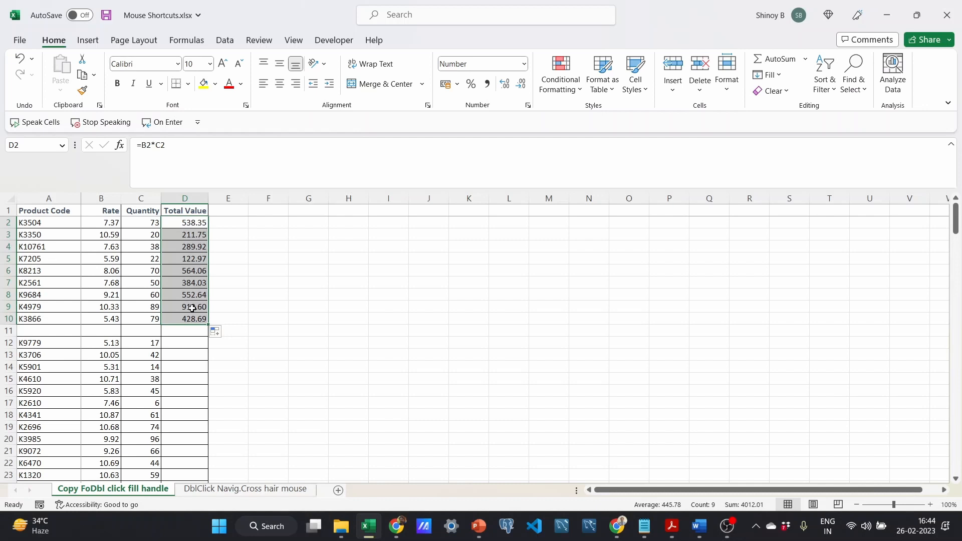
{"action": "key", "text": "ctrl+z"}
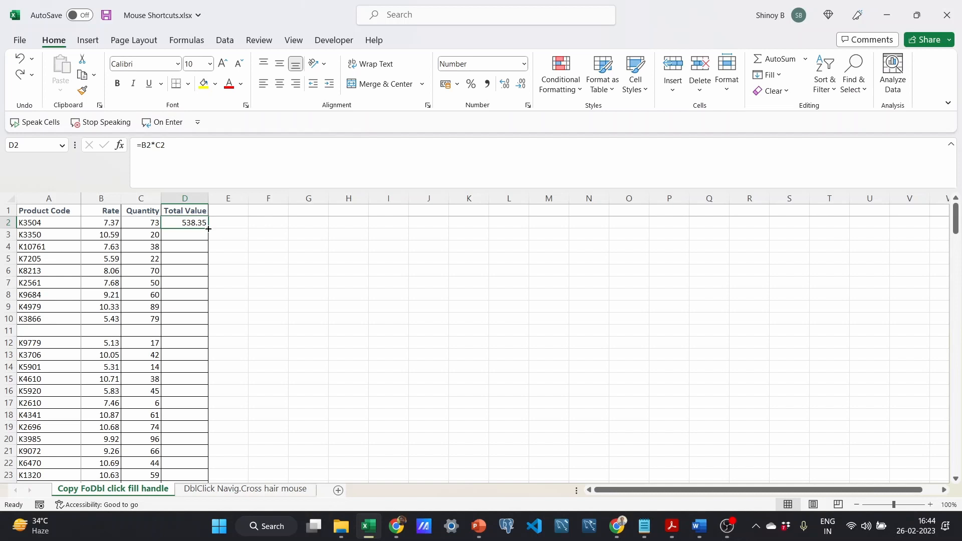
Extend the D2 formula manually past the blank row down to D18, and check the cells in row 11
{"action": "left_click_drag", "start_coordinate": [208, 229], "coordinate": [202, 422]}
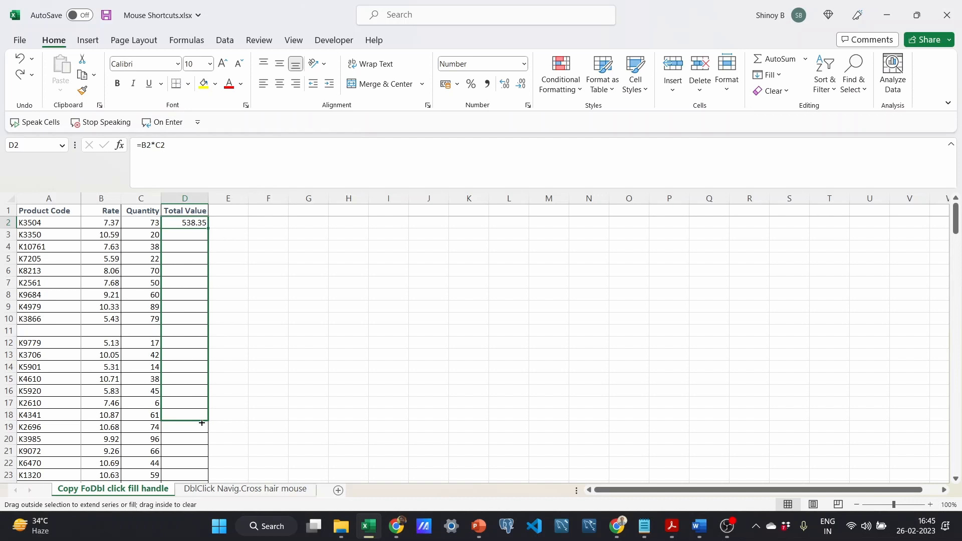
{"action": "left_click_drag", "start_coordinate": [201, 423], "coordinate": [200, 425]}
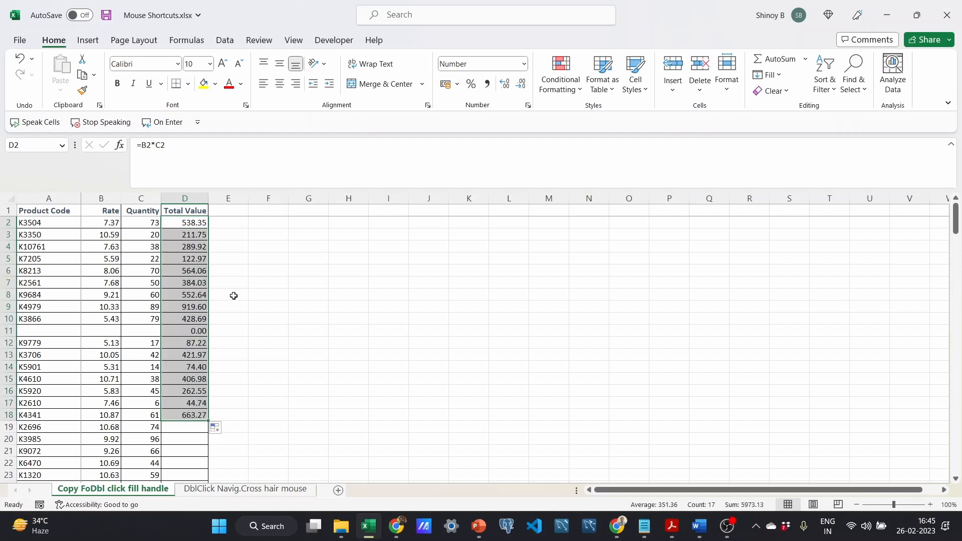
{"action": "left_click", "coordinate": [65, 330]}
{"action": "left_click", "coordinate": [105, 336]}
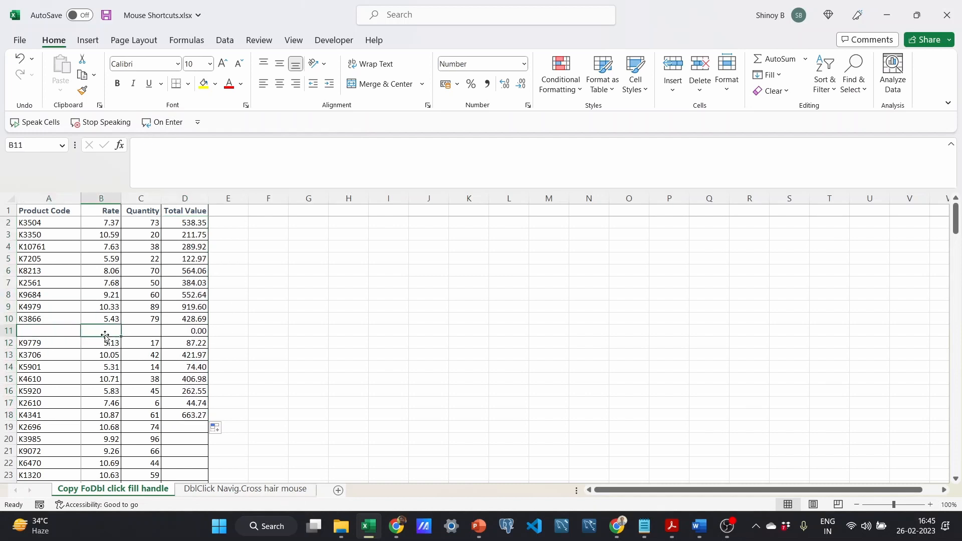
{"action": "left_click", "coordinate": [150, 331]}
{"action": "left_click", "coordinate": [190, 330]}
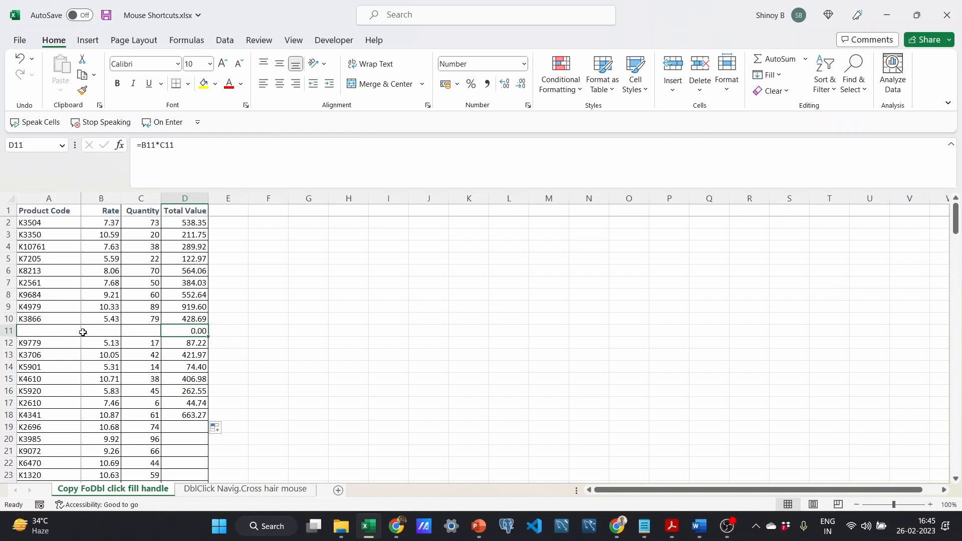
Clear the copied Total Value formulas by shrinking the D2:D18 range with the fill handle, back to D13 and further to D2
{"action": "left_click", "coordinate": [194, 221]}
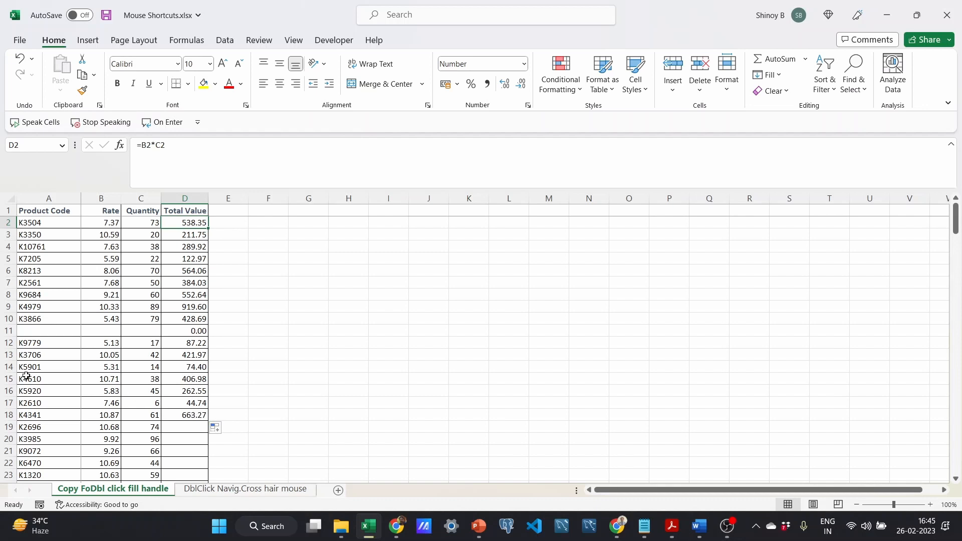
{"action": "left_click", "coordinate": [193, 369]}
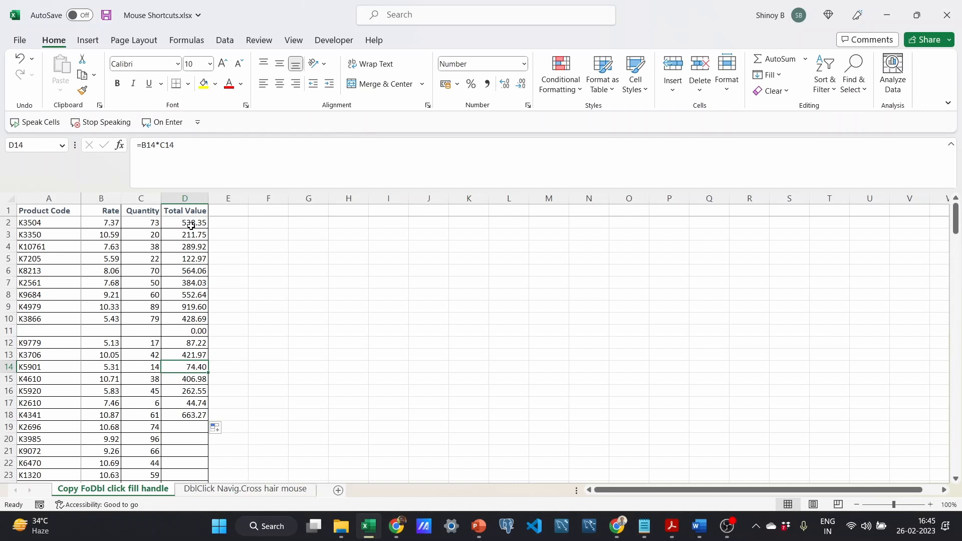
{"action": "left_click_drag", "start_coordinate": [192, 383], "coordinate": [192, 415]}
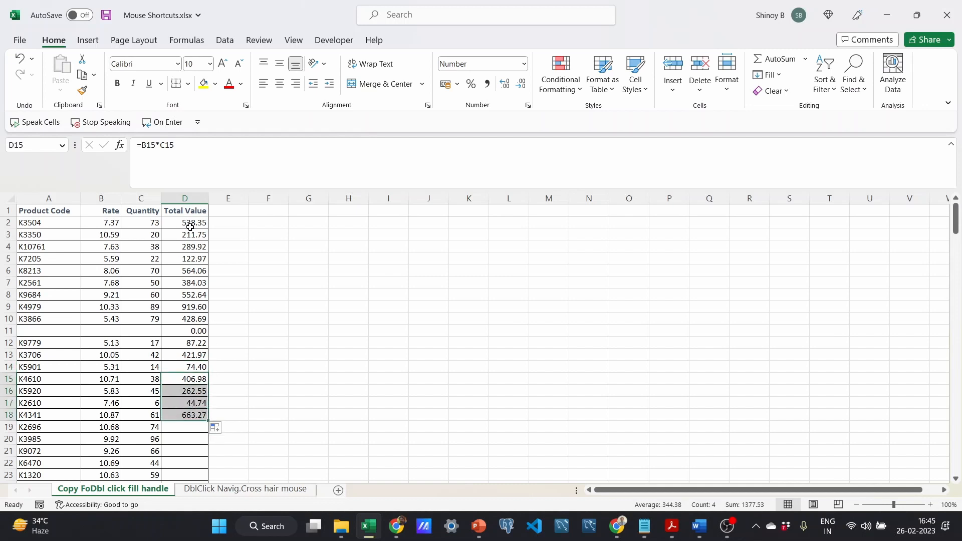
{"action": "left_click_drag", "start_coordinate": [191, 224], "coordinate": [198, 415]}
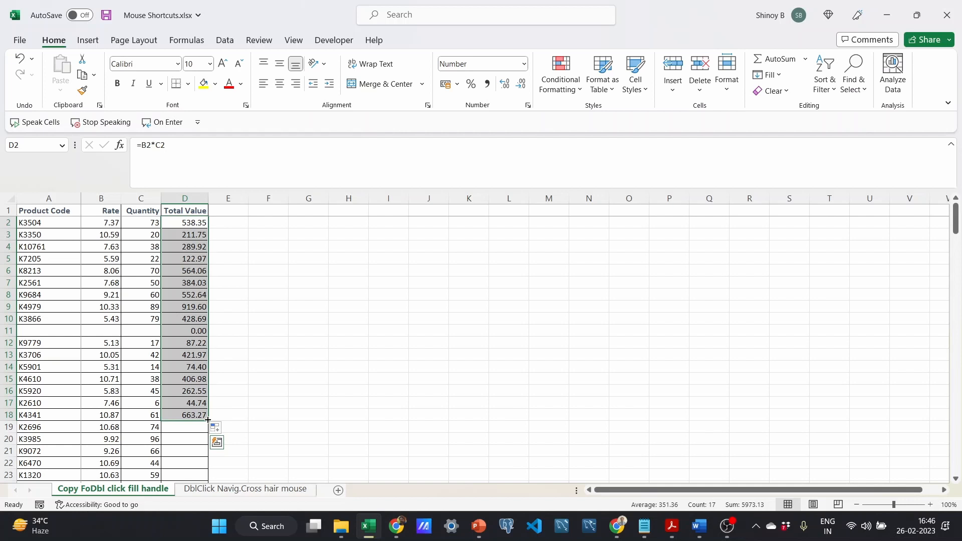
{"action": "left_click_drag", "start_coordinate": [208, 419], "coordinate": [208, 419]}
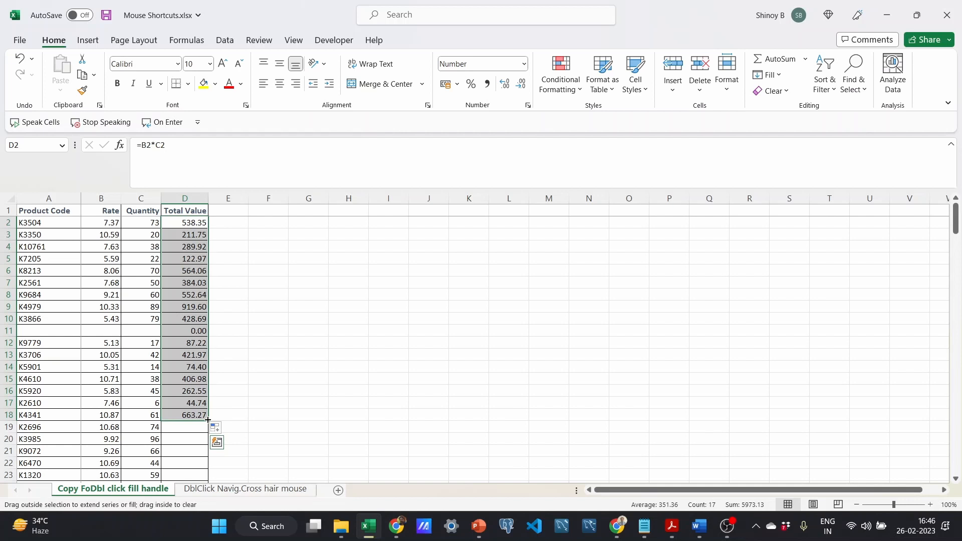
{"action": "left_click_drag", "start_coordinate": [208, 420], "coordinate": [209, 365]}
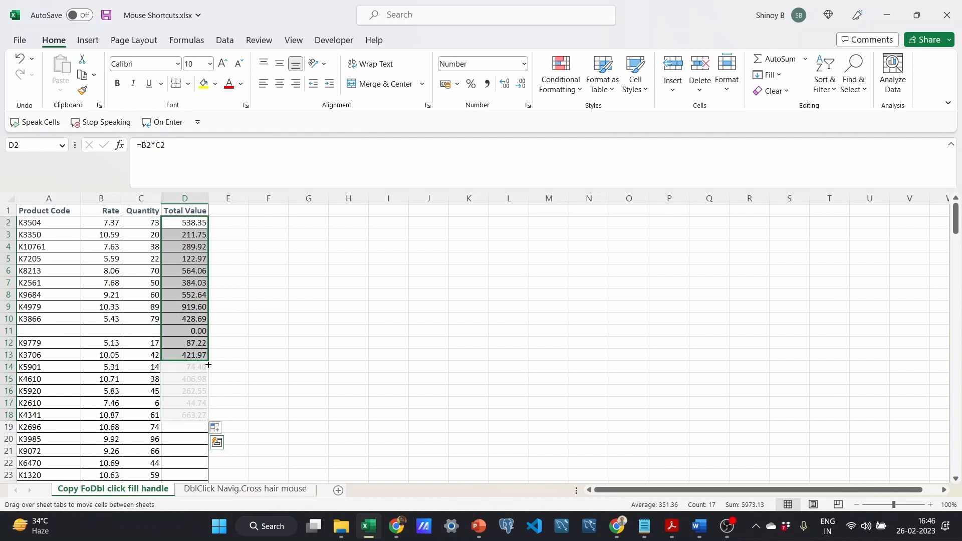
{"action": "left_click_drag", "start_coordinate": [208, 365], "coordinate": [208, 365]}
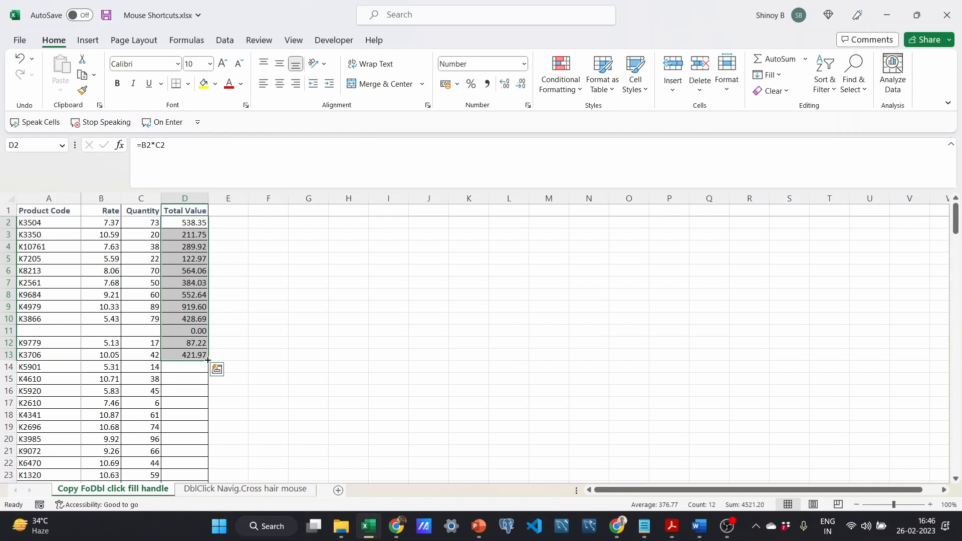
{"action": "left_click_drag", "start_coordinate": [208, 361], "coordinate": [208, 234]}
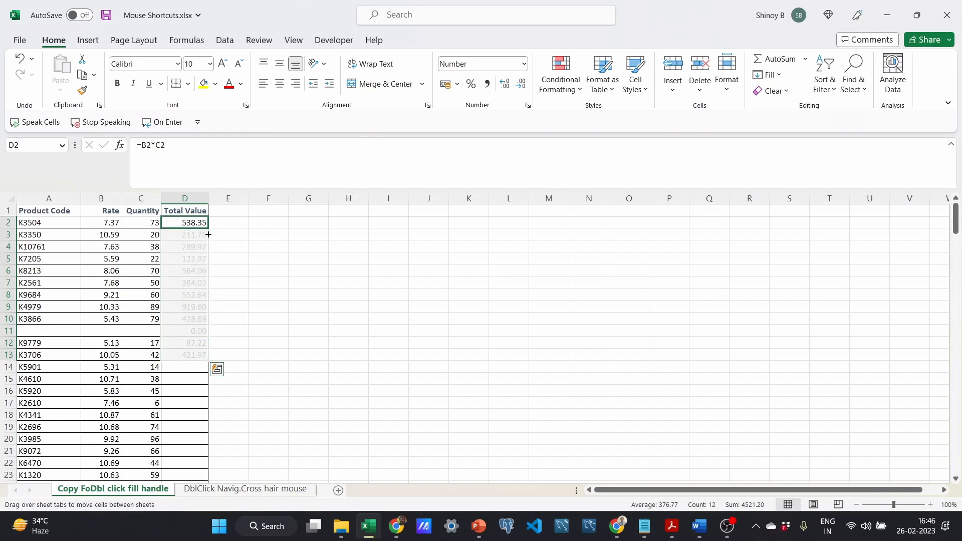
{"action": "left_click_drag", "start_coordinate": [208, 234], "coordinate": [205, 234]}
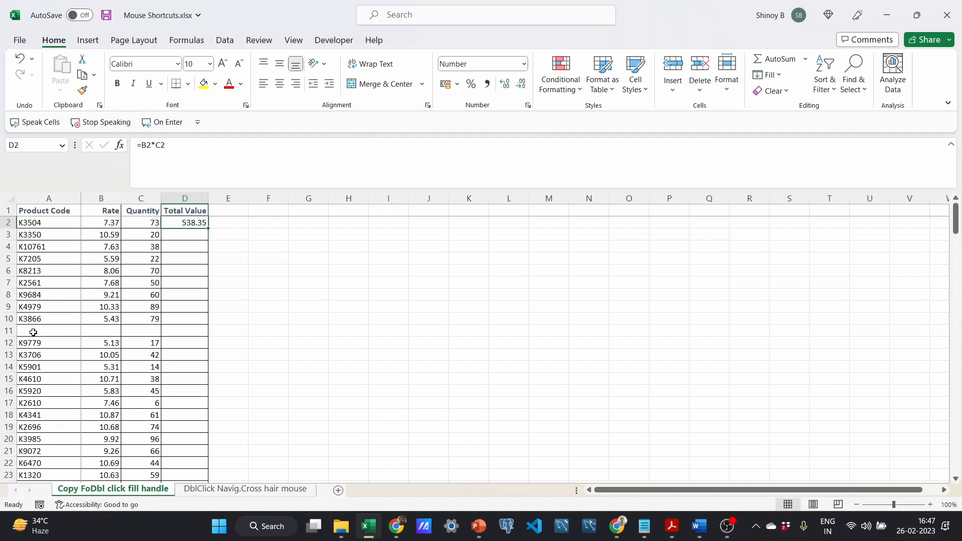
Undo the recent clearing and fill edits until the product data in A11:C11 is restored
{"action": "key", "text": "ctrl+z"}
{"action": "key", "text": "ctrl+z"}
{"action": "key", "text": "ctrl+z"}
{"action": "key", "text": "ctrl+z"}
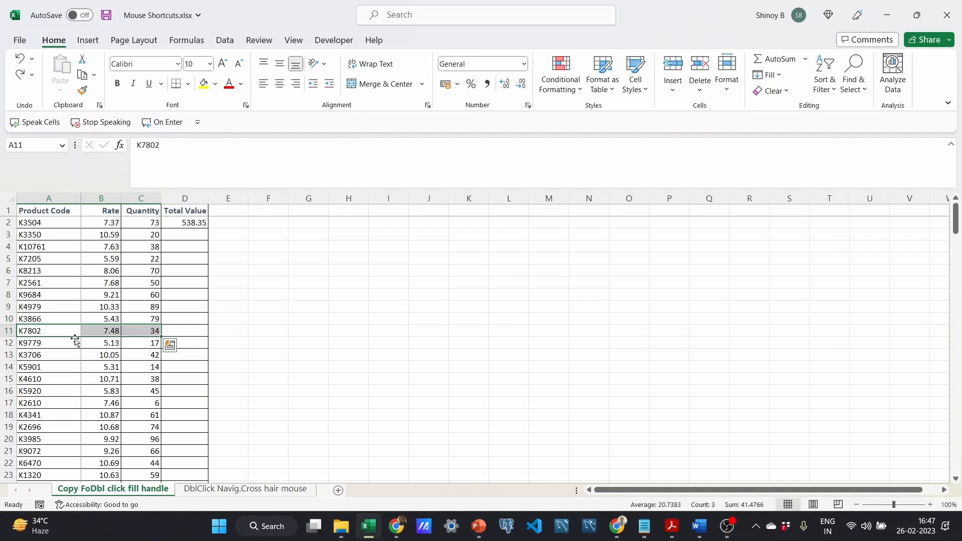
{"action": "left_click", "coordinate": [35, 331]}
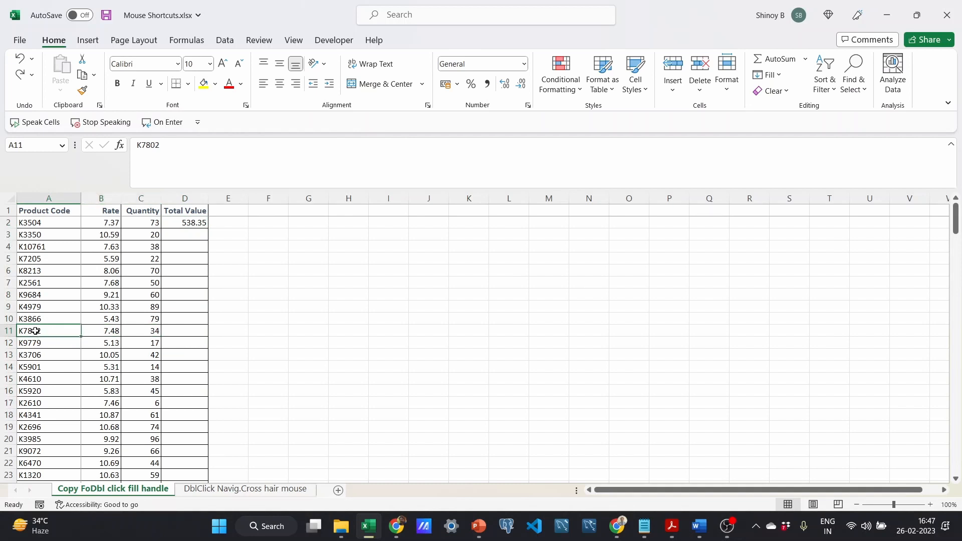
Step through cells D2 to D6 to look at the rows for an alternate-row fill, and select D2:D3
{"action": "left_click", "coordinate": [192, 224]}
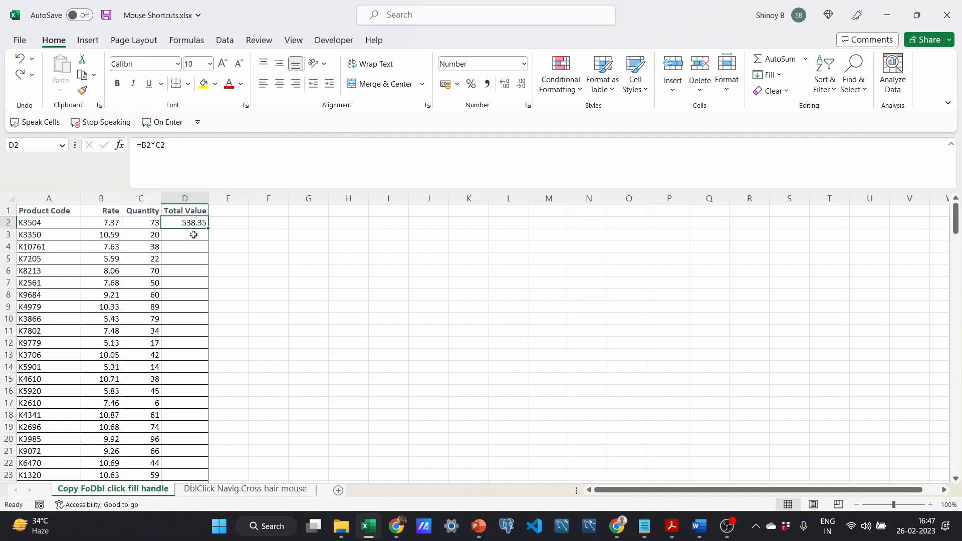
{"action": "left_click", "coordinate": [193, 234]}
{"action": "left_click", "coordinate": [195, 248]}
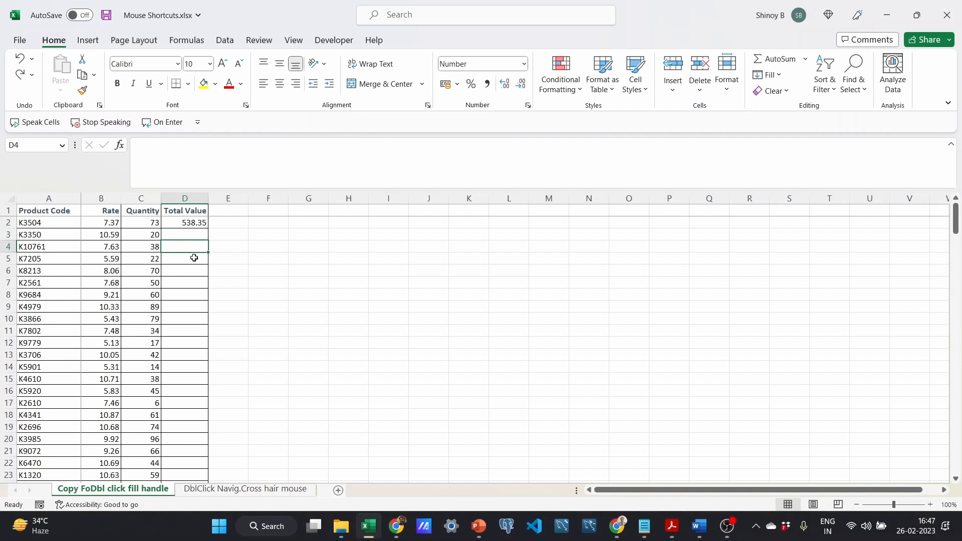
{"action": "left_click", "coordinate": [192, 259]}
{"action": "left_click", "coordinate": [194, 271]}
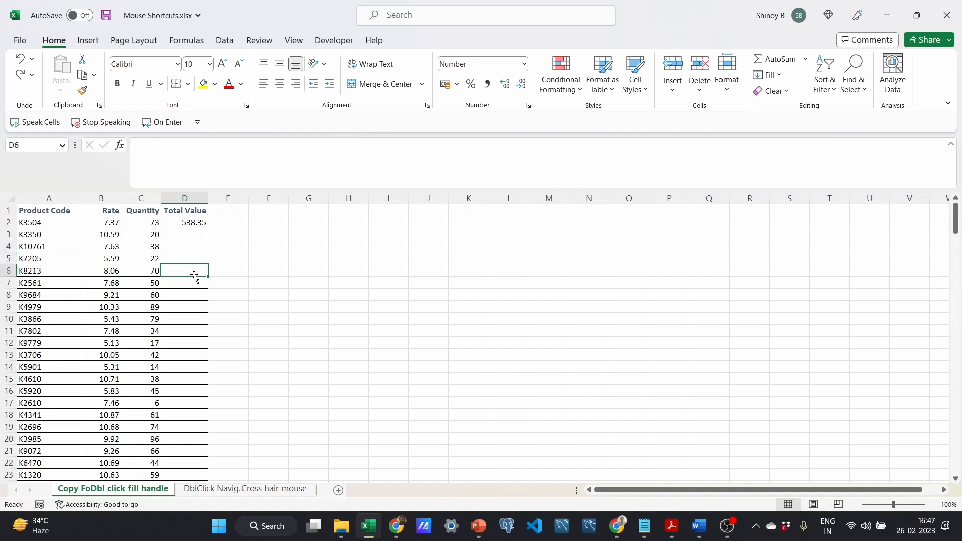
{"action": "left_click", "coordinate": [189, 222]}
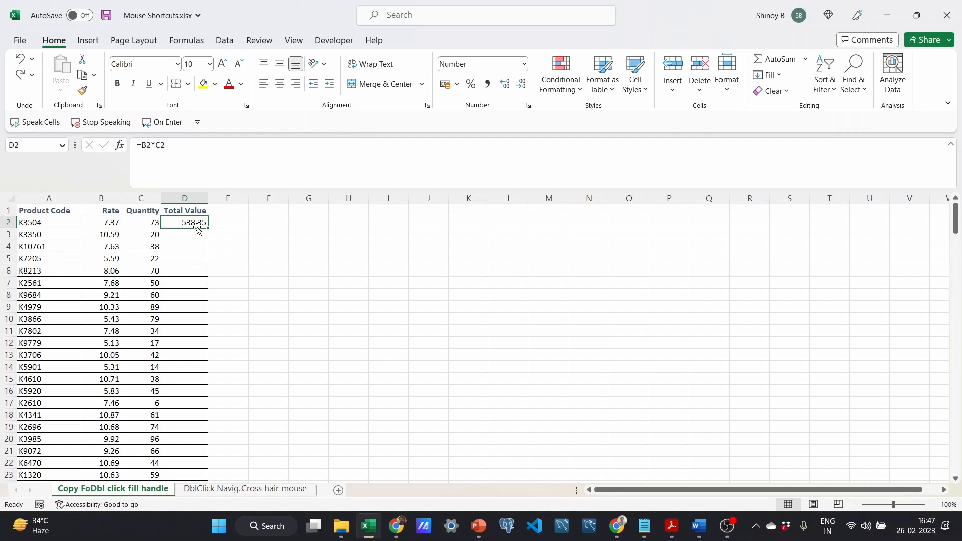
{"action": "left_click_drag", "start_coordinate": [192, 223], "coordinate": [192, 235]}
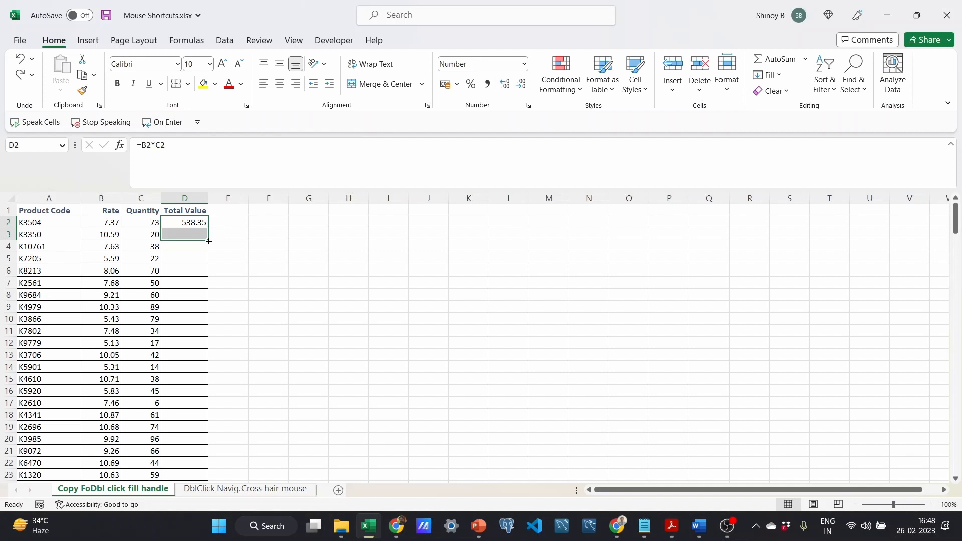
Auto-fill the D2 formula alone down the whole Total Value column, and undo the fill
{"action": "left_click", "coordinate": [190, 224]}
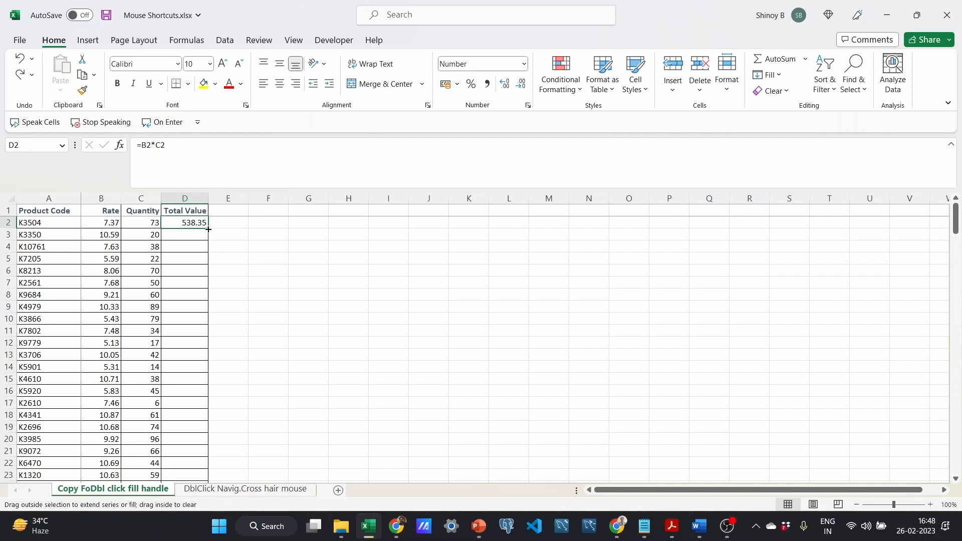
{"action": "double_click", "coordinate": [208, 230]}
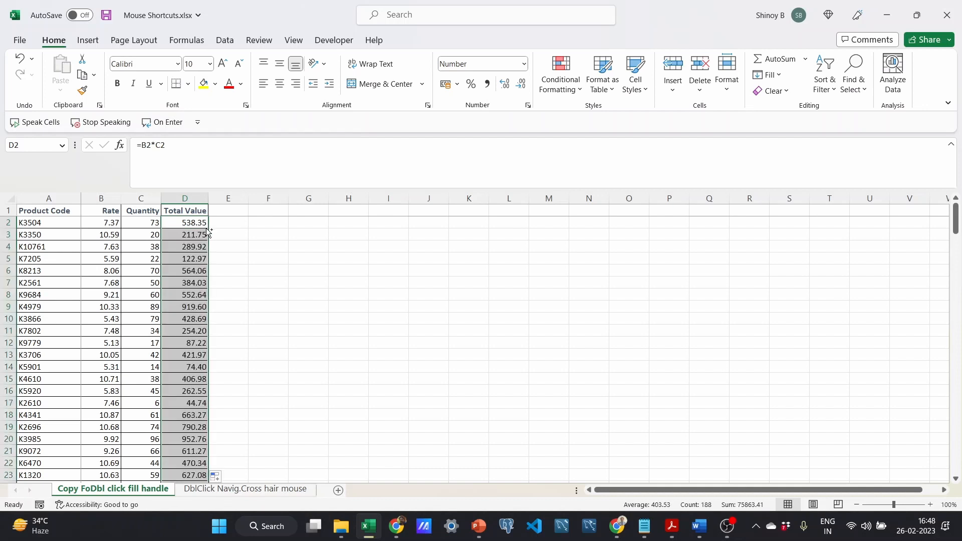
{"action": "key", "text": "ctrl+z"}
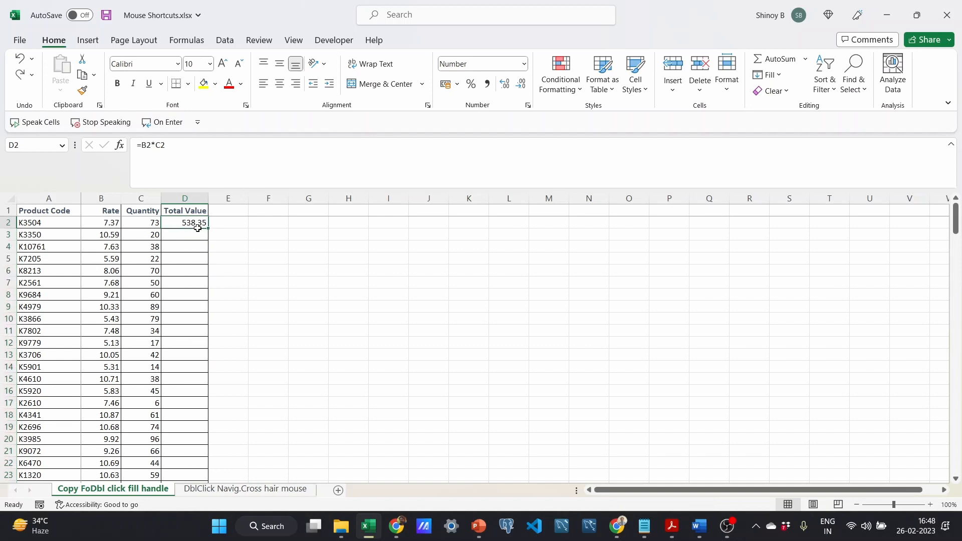
Auto-fill the D2:D3 pair down the Total Value column to place the formula in every second row, and check D4
{"action": "left_click_drag", "start_coordinate": [197, 224], "coordinate": [199, 234]}
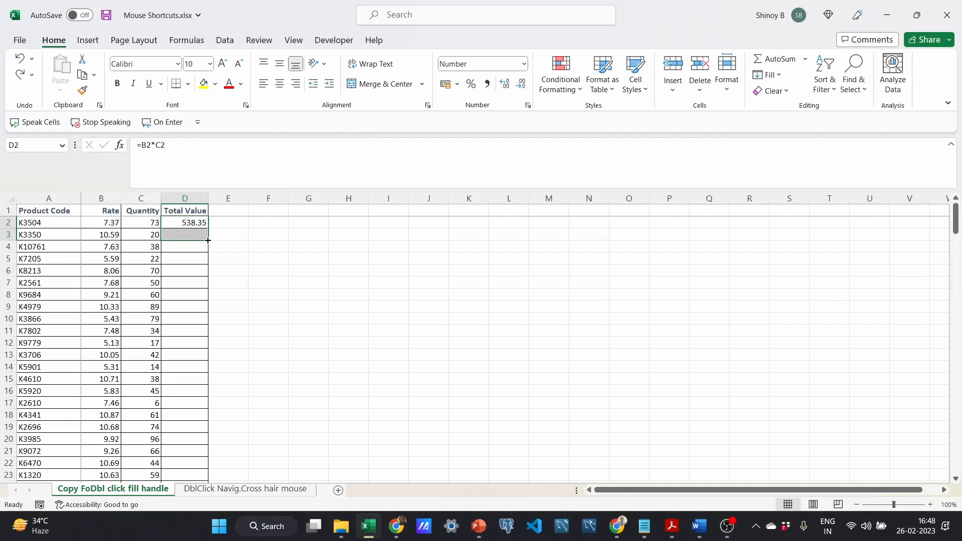
{"action": "double_click", "coordinate": [208, 240]}
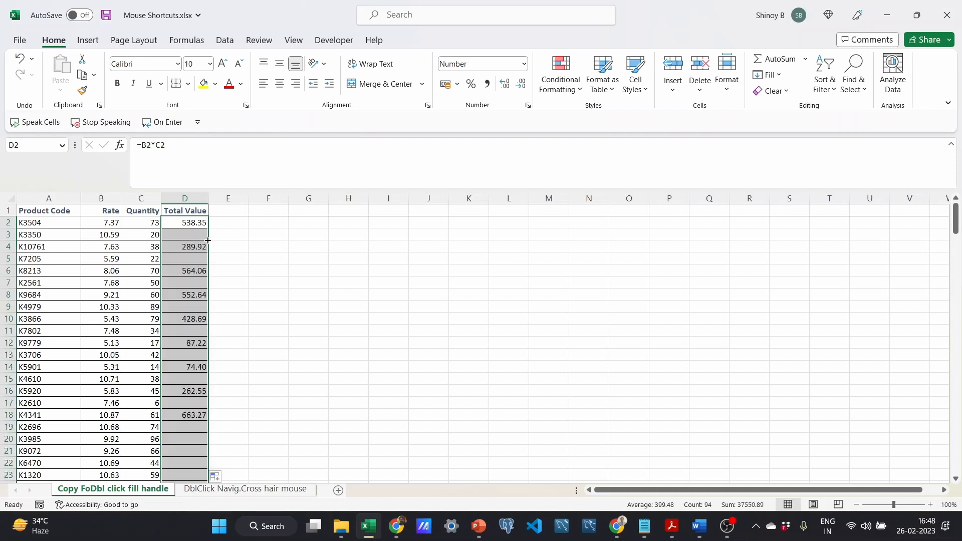
{"action": "left_click", "coordinate": [200, 246]}
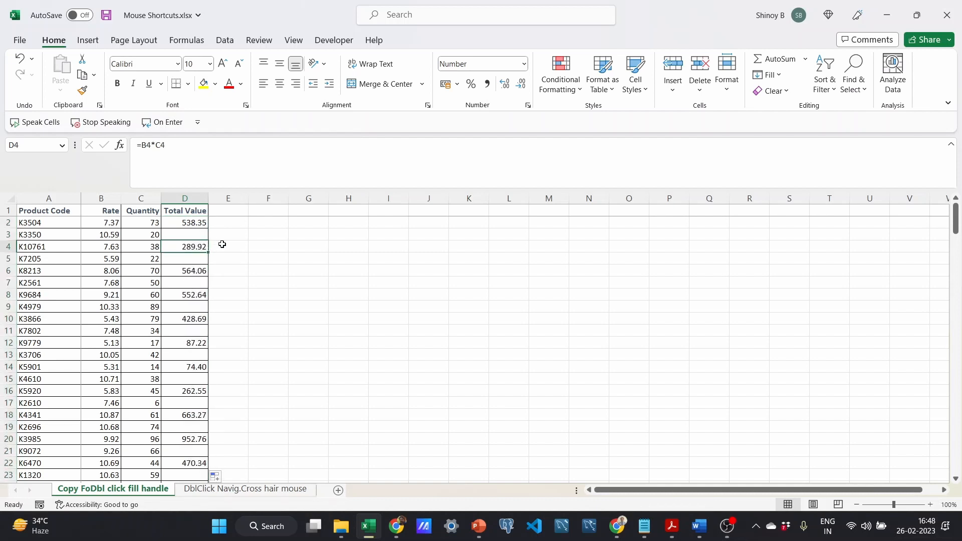
Examine the Total Value cells from D2 to D11 and the rows further down for the alternating formula pattern
{"action": "left_click", "coordinate": [194, 224]}
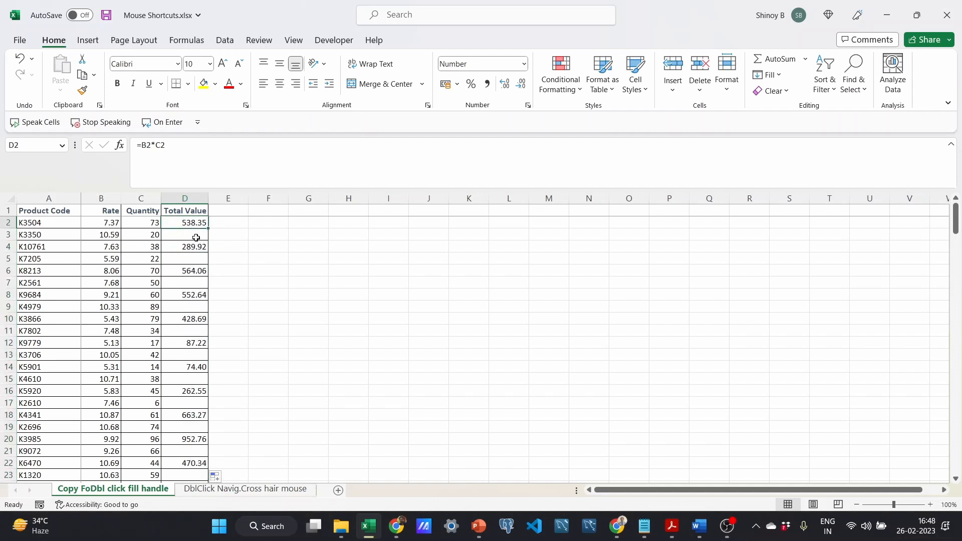
{"action": "left_click", "coordinate": [196, 237]}
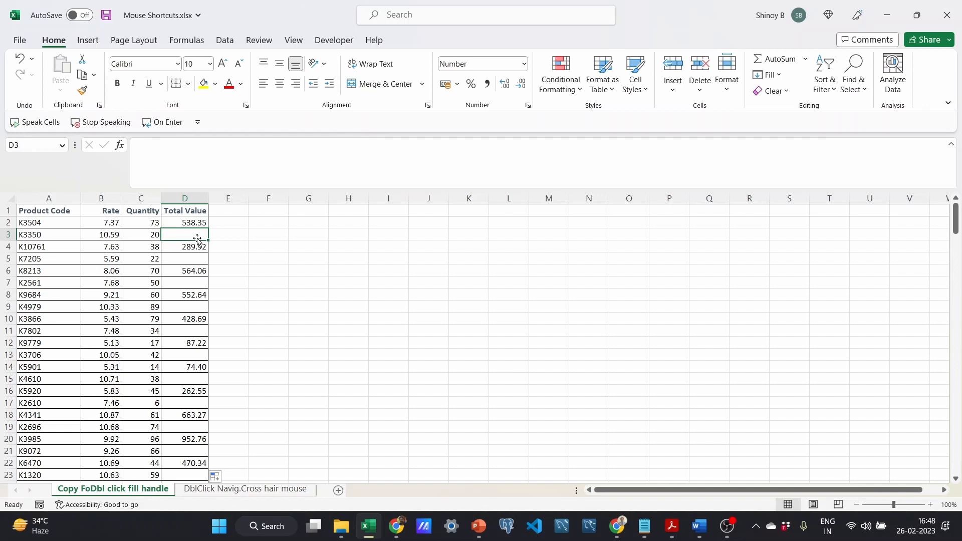
{"action": "left_click", "coordinate": [199, 247]}
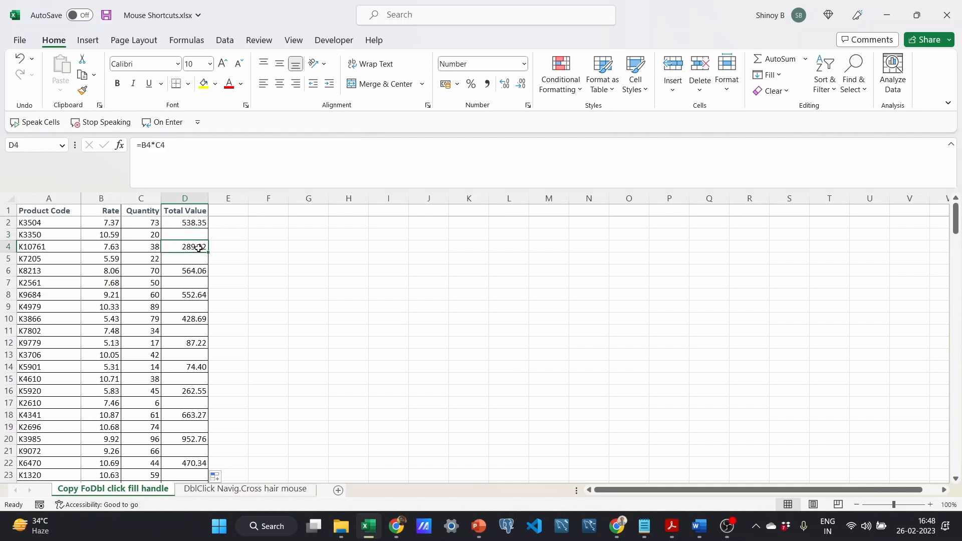
{"action": "left_click", "coordinate": [198, 258]}
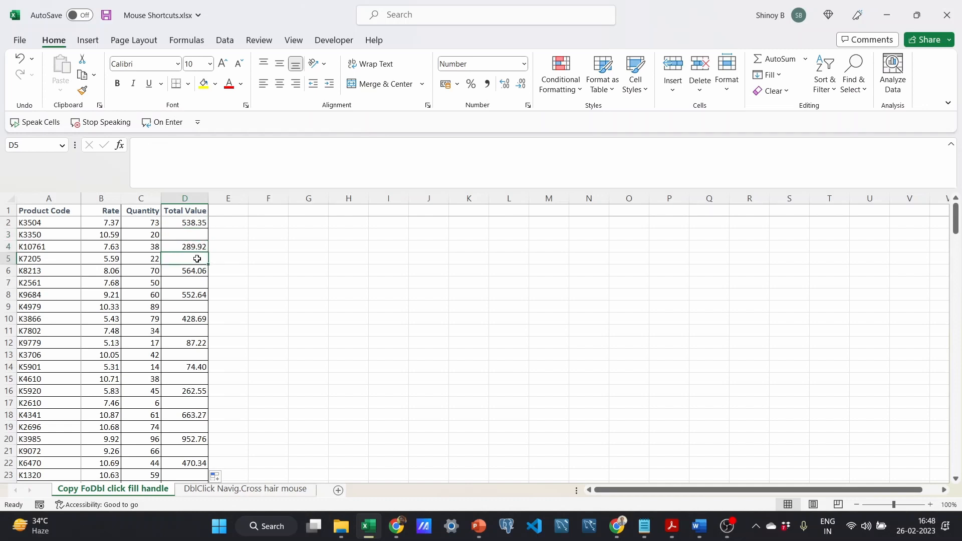
{"action": "left_click", "coordinate": [199, 273]}
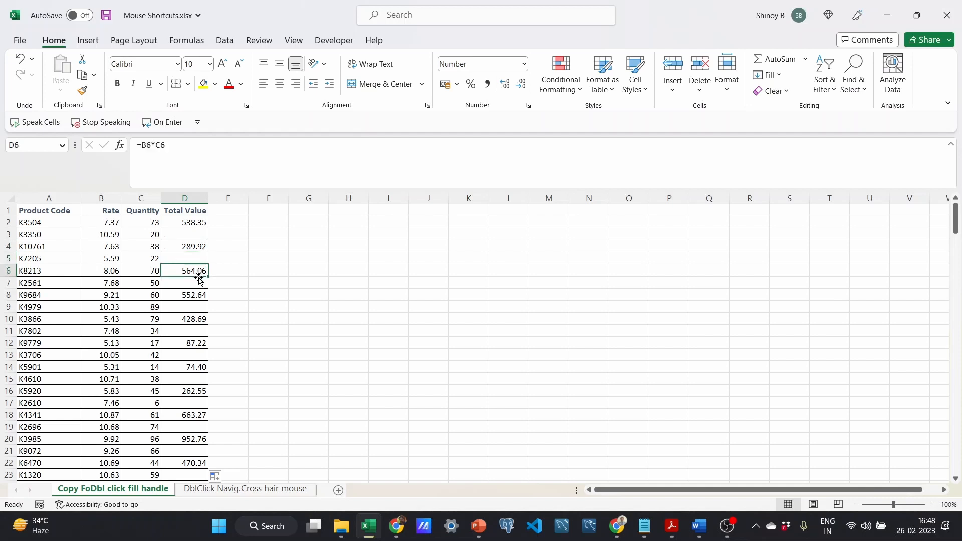
{"action": "left_click", "coordinate": [198, 284]}
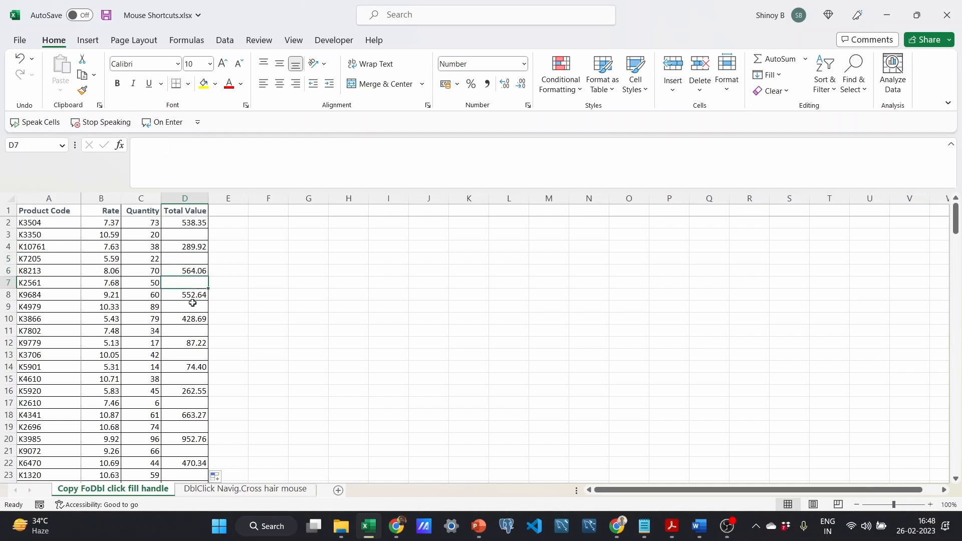
{"action": "left_click", "coordinate": [193, 300]}
{"action": "left_click", "coordinate": [186, 331]}
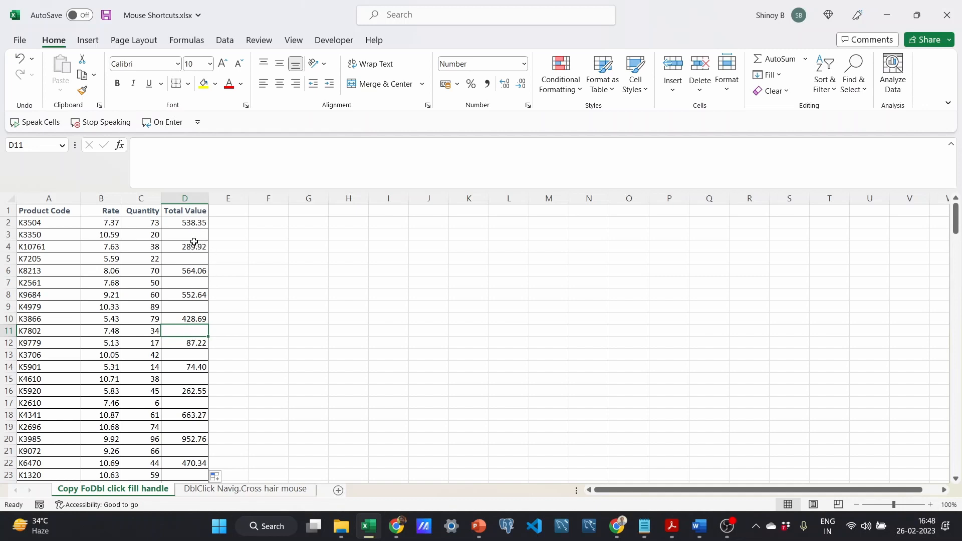
{"action": "scroll", "coordinate": [201, 297], "scroll_direction": "down", "scroll_amount": 4}
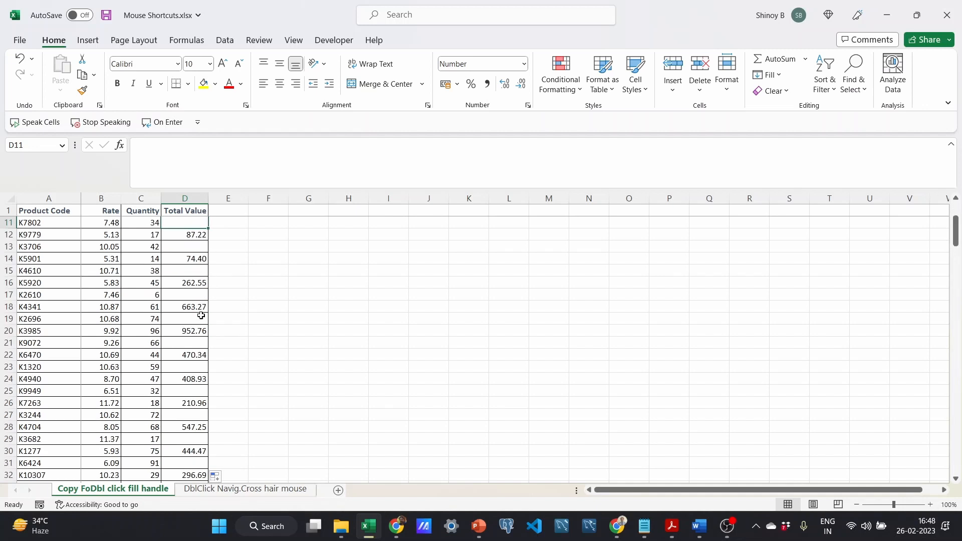
{"action": "scroll", "coordinate": [200, 344], "scroll_direction": "up", "scroll_amount": 4}
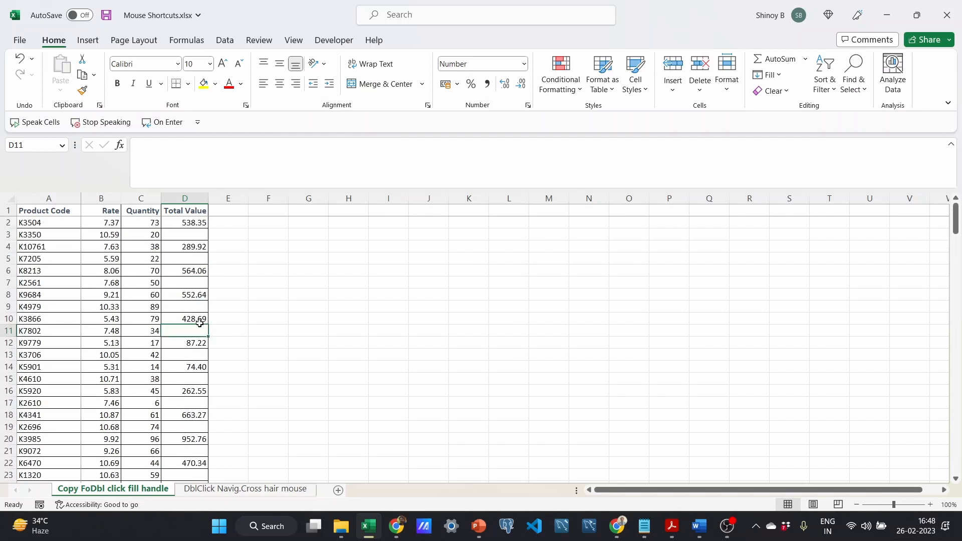
Undo the every-second-row fill in the Total Value column and look at the rows below D2
{"action": "key", "text": "ctrl+z"}
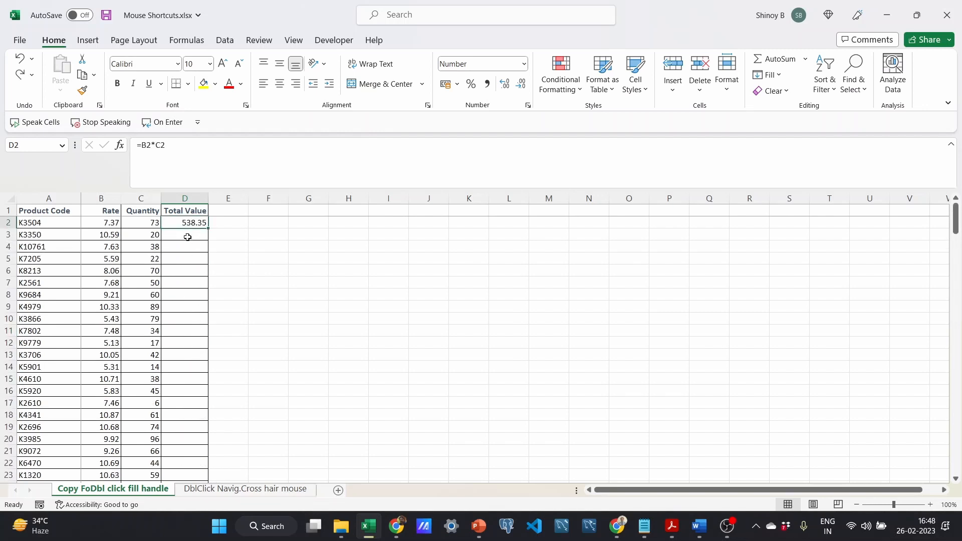
{"action": "left_click", "coordinate": [186, 236]}
{"action": "left_click", "coordinate": [187, 249]}
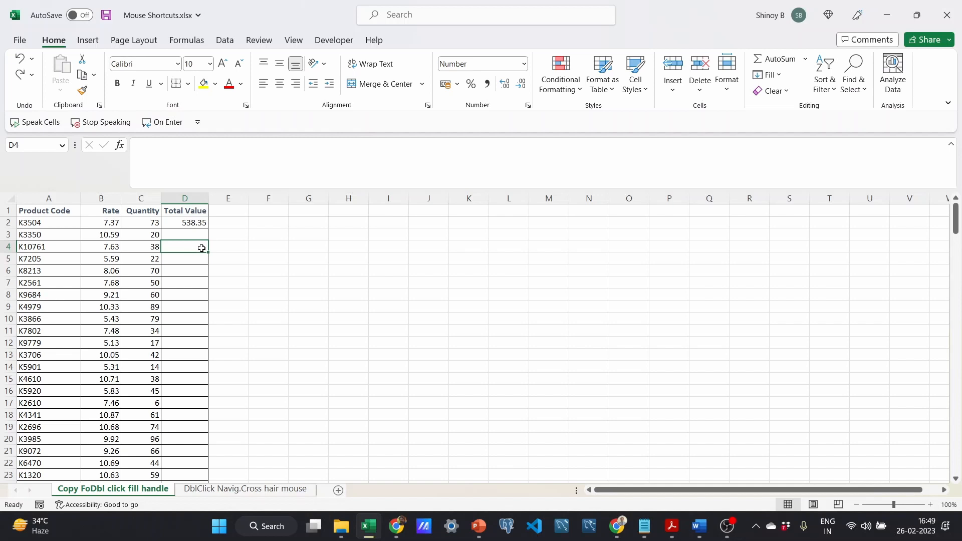
Auto-fill the range D2:D4 down the Total Value column to place the formula in every third row
{"action": "left_click", "coordinate": [190, 222]}
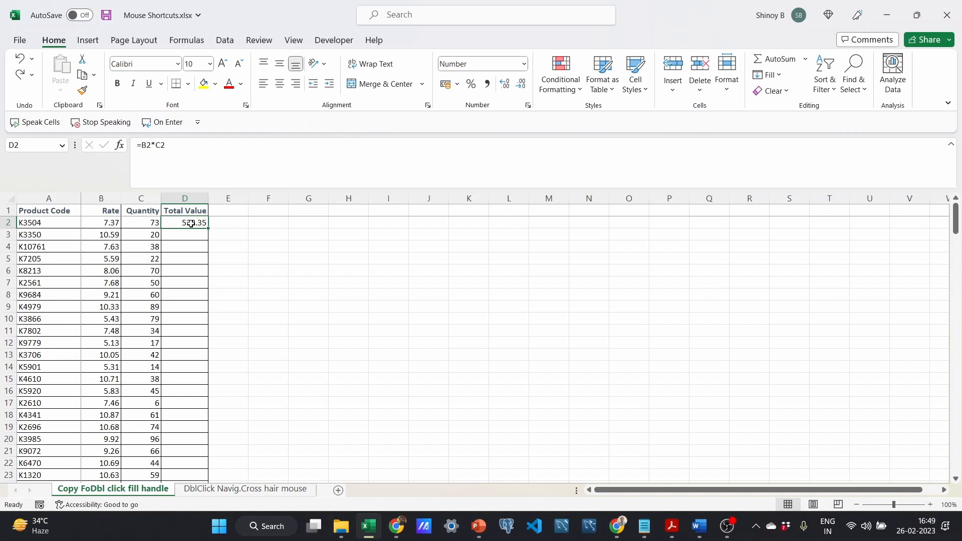
{"action": "left_click_drag", "start_coordinate": [191, 223], "coordinate": [191, 247]}
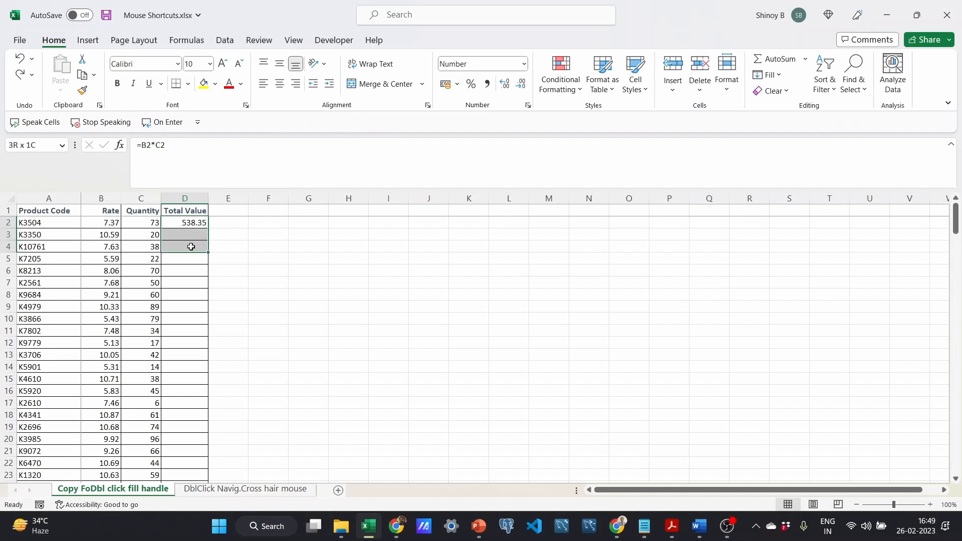
{"action": "left_click_drag", "start_coordinate": [191, 246], "coordinate": [191, 246]}
{"action": "double_click", "coordinate": [208, 252]}
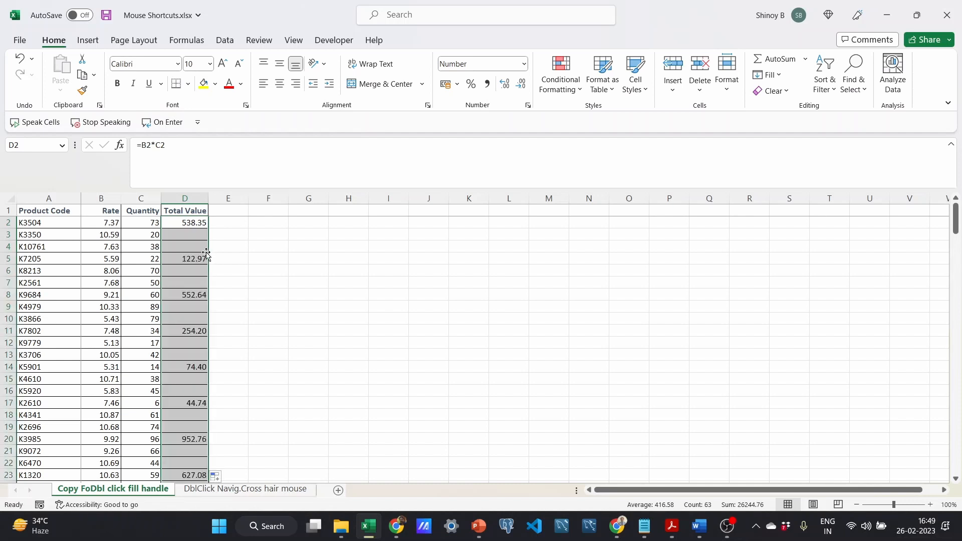
Check the cells from D3 to D8 for the every-third-row formula pattern, and undo the fill
{"action": "left_click", "coordinate": [197, 259]}
{"action": "left_click", "coordinate": [196, 238]}
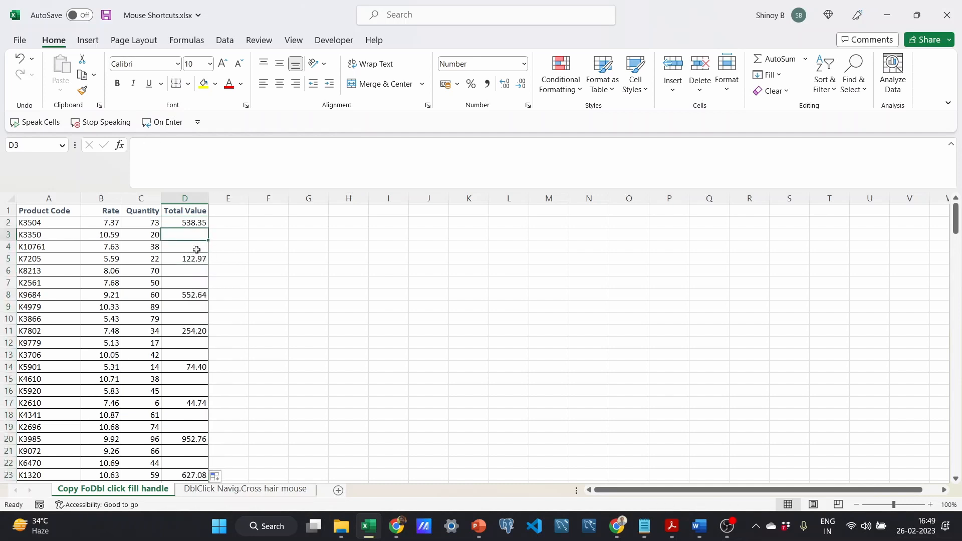
{"action": "left_click", "coordinate": [196, 249]}
{"action": "left_click", "coordinate": [200, 258]}
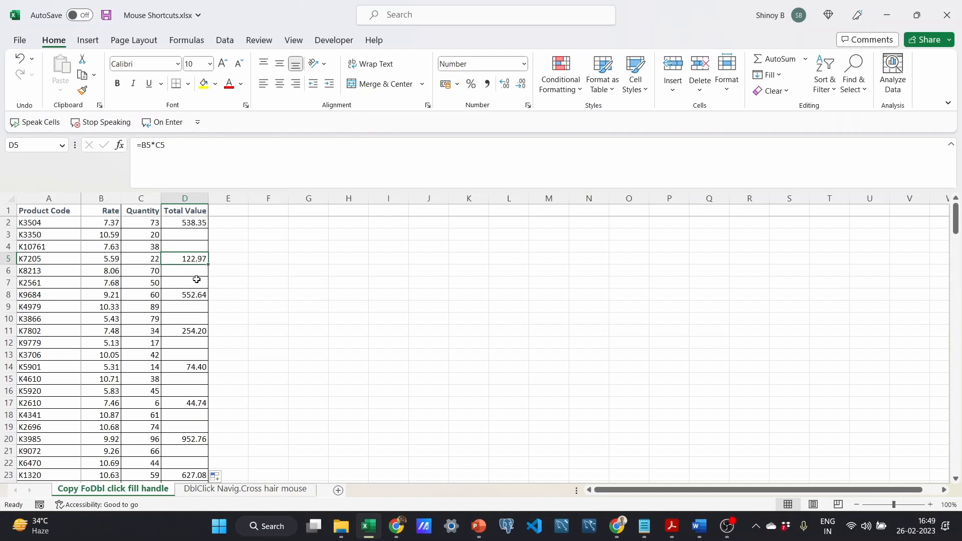
{"action": "left_click", "coordinate": [194, 272]}
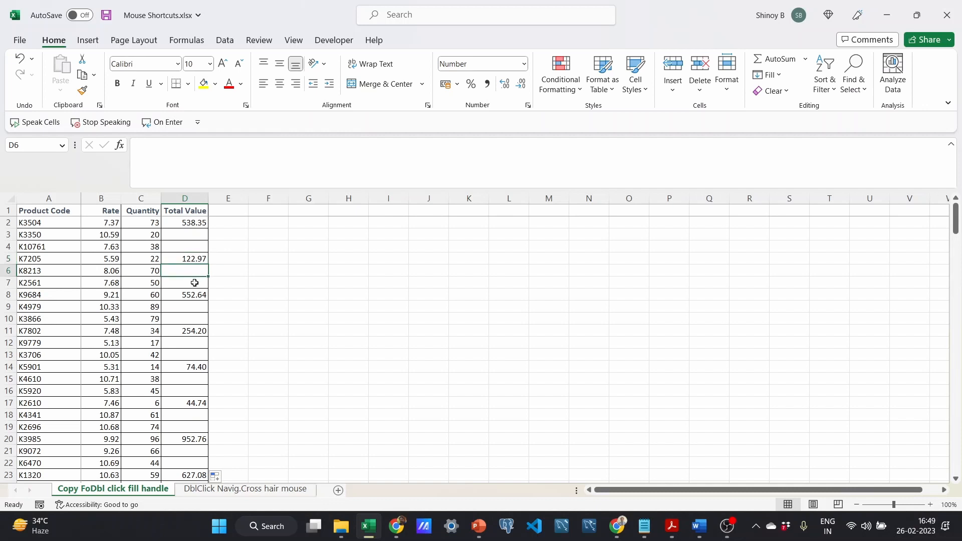
{"action": "left_click", "coordinate": [194, 282]}
{"action": "left_click", "coordinate": [195, 295]}
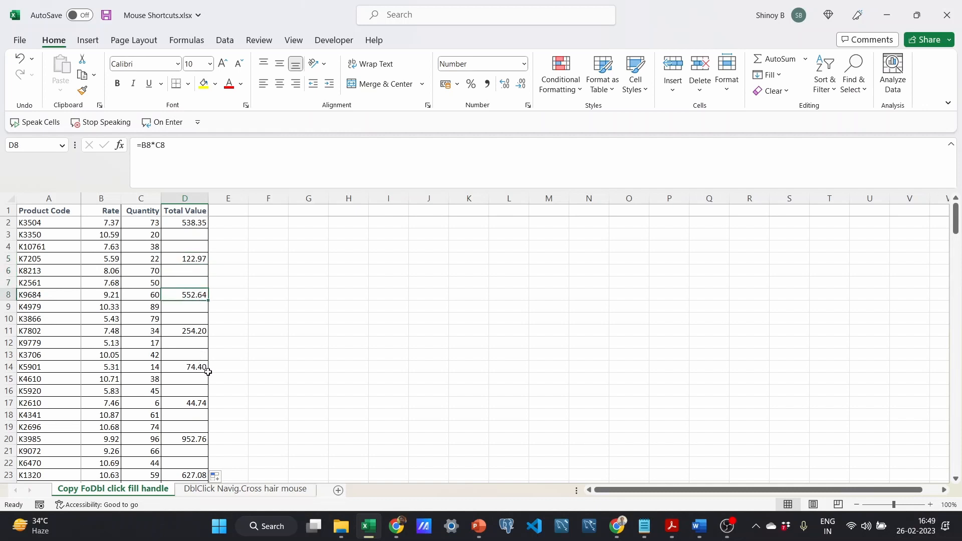
{"action": "key", "text": "ctrl+z"}
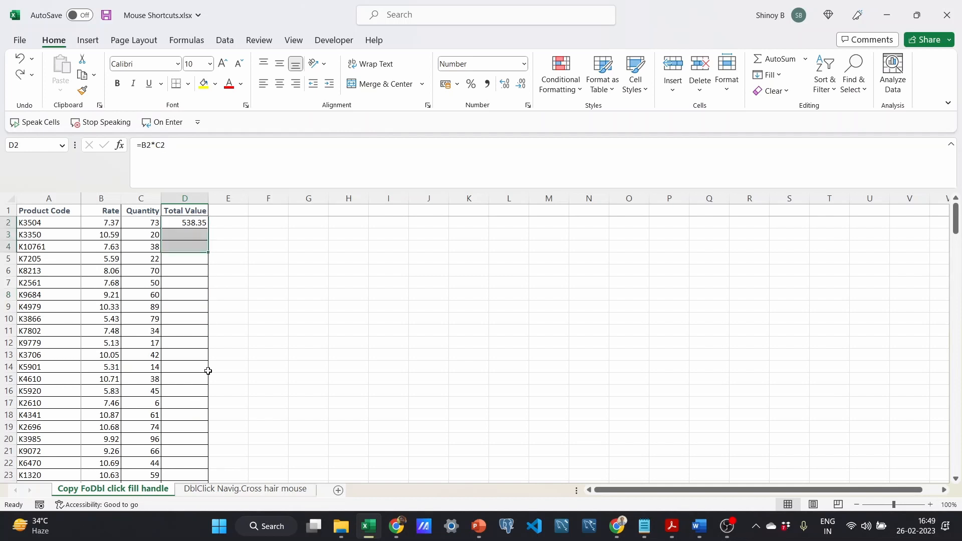
Auto-fill the D2 formula alone down the whole Total Value column and look over the filled rows
{"action": "left_click", "coordinate": [189, 221]}
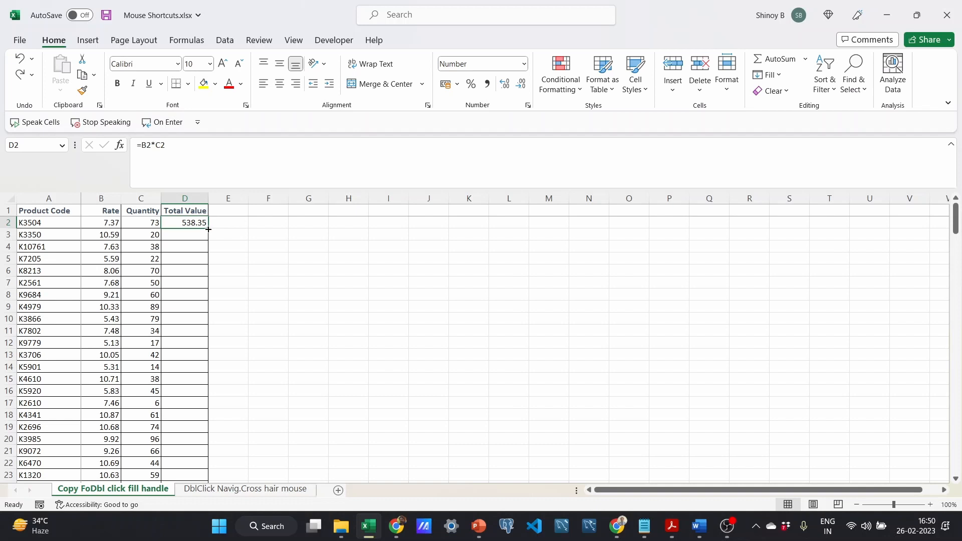
{"action": "double_click", "coordinate": [208, 227]}
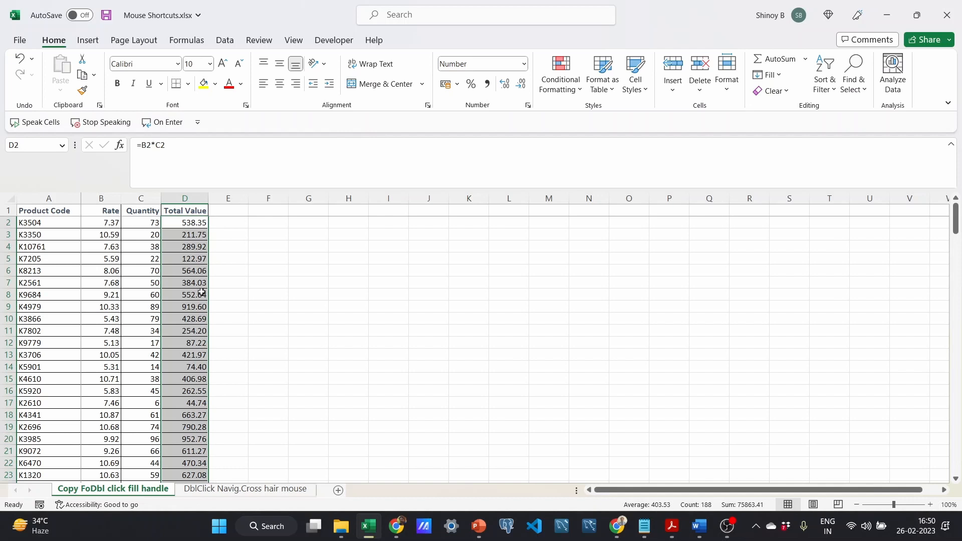
{"action": "scroll", "coordinate": [200, 292], "scroll_direction": "down", "scroll_amount": 2}
{"action": "scroll", "coordinate": [201, 292], "scroll_direction": "up", "scroll_amount": 2}
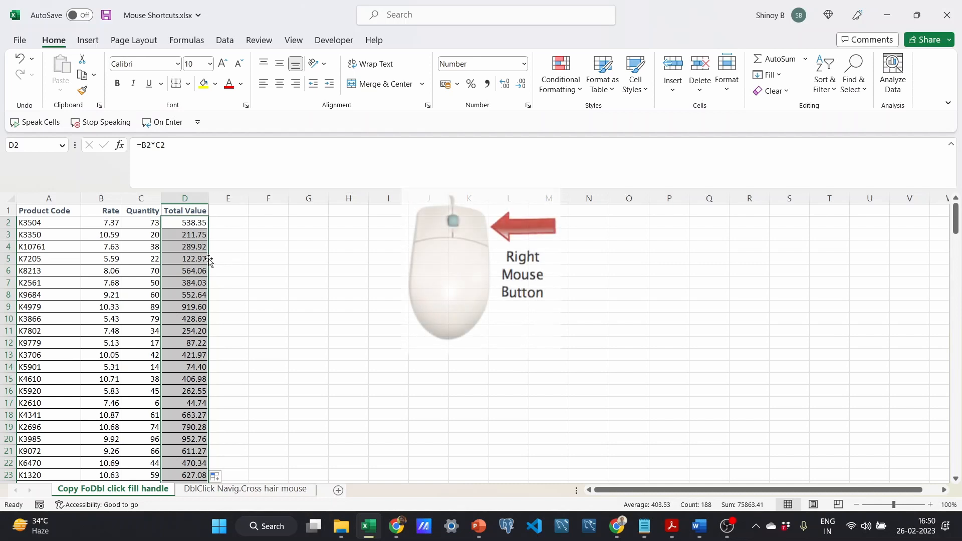
Convert the filled Total Value formulas to values in place with Copy Here as Values Only
{"action": "left_click_drag", "start_coordinate": [210, 259], "coordinate": [215, 259]}
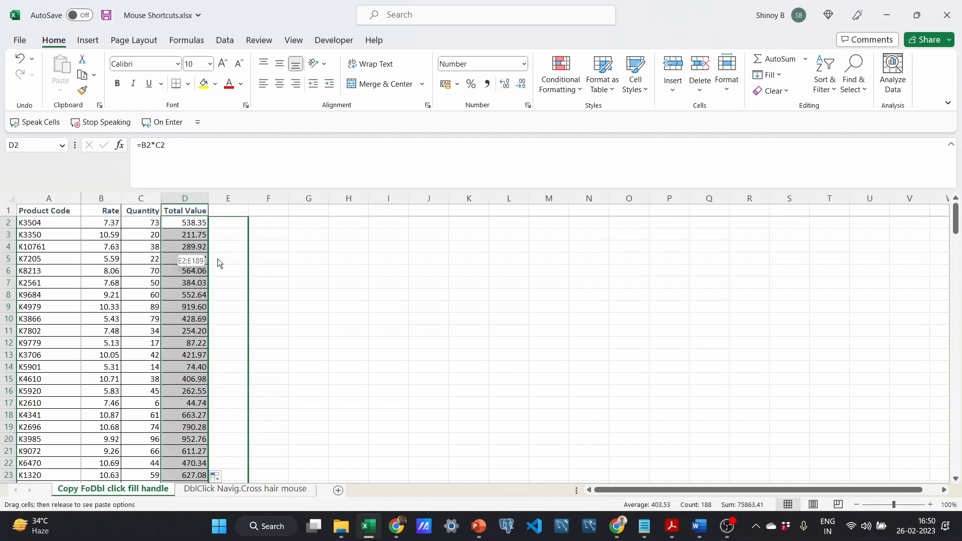
{"action": "left_click_drag", "start_coordinate": [215, 258], "coordinate": [208, 259]}
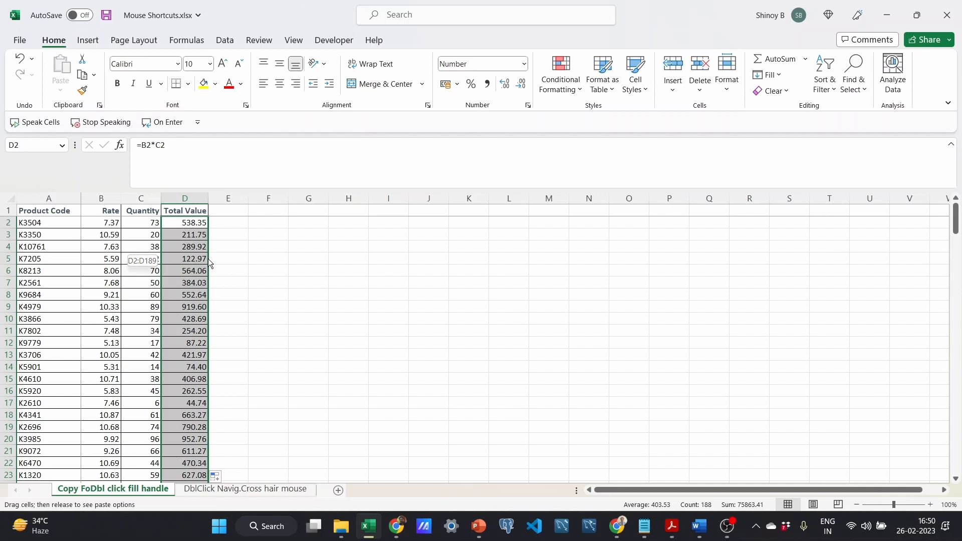
{"action": "left_click_drag", "start_coordinate": [209, 258], "coordinate": [209, 259]}
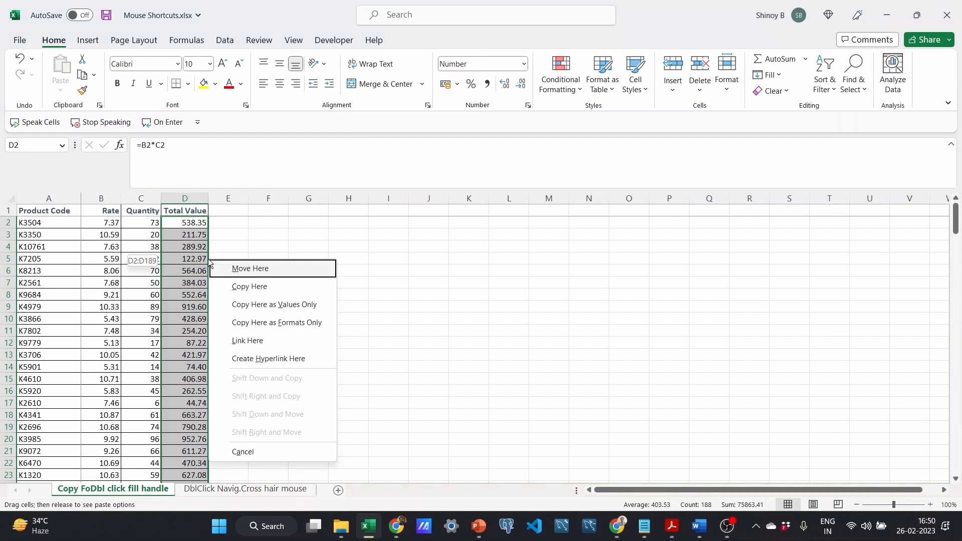
{"action": "left_click", "coordinate": [249, 311]}
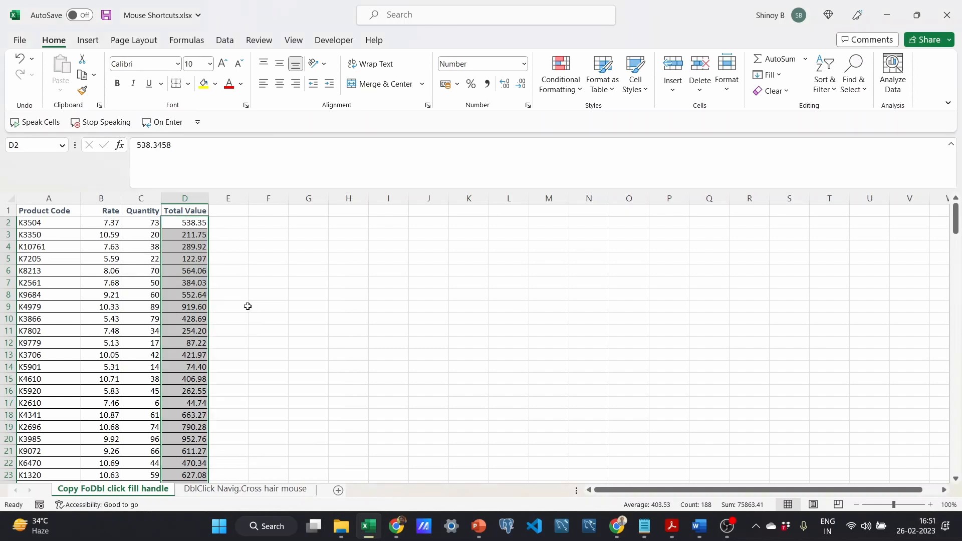
Check Total Value cells between D2 and D10 to see whether they hold values or formulas
{"action": "left_click", "coordinate": [193, 226]}
{"action": "left_click", "coordinate": [195, 235]}
{"action": "left_click", "coordinate": [198, 261]}
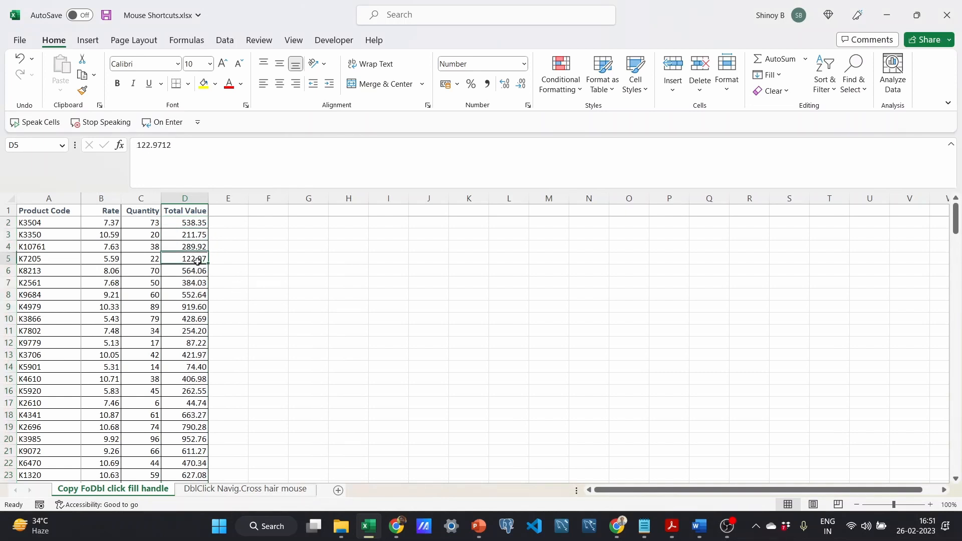
{"action": "left_click", "coordinate": [197, 283]}
{"action": "left_click", "coordinate": [196, 316]}
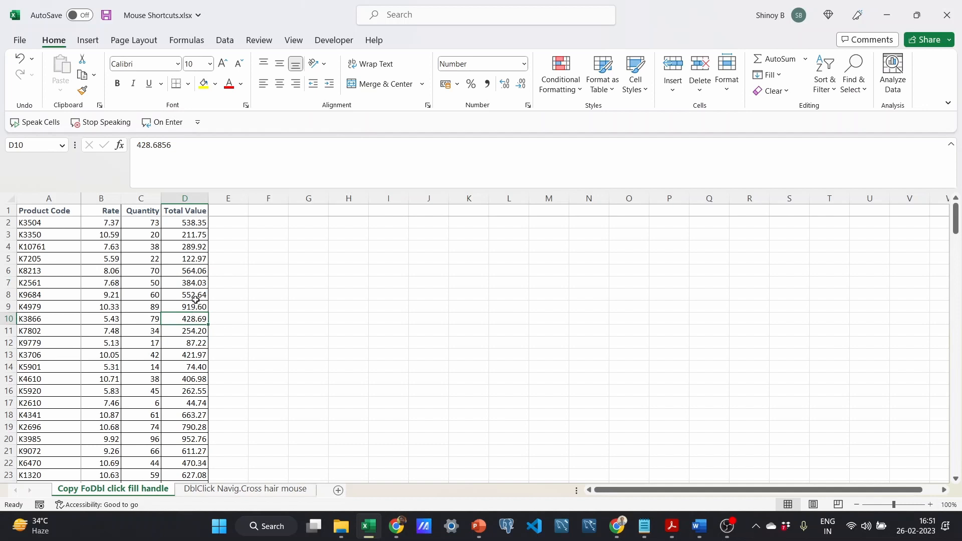
Undo the values-only conversion of the Total Value column and dismiss the Quick Analysis options
{"action": "left_click", "coordinate": [200, 223]}
{"action": "double_click", "coordinate": [208, 229]}
{"action": "key", "text": "ctrl+q"}
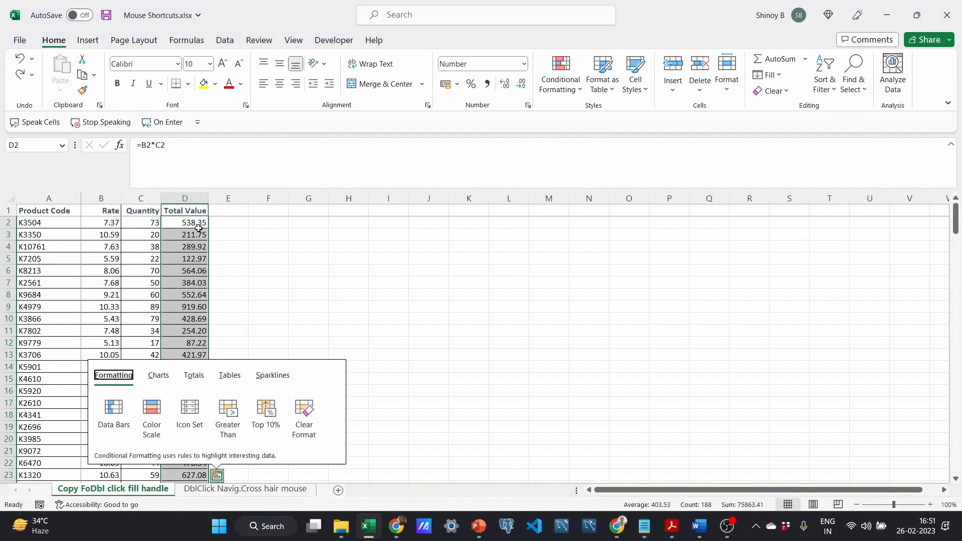
{"action": "key", "text": "Escape"}
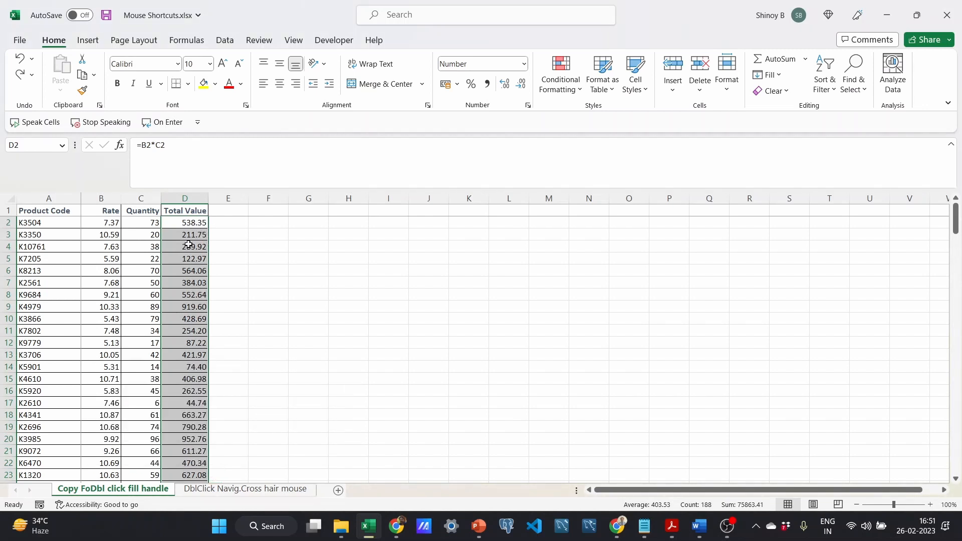
Examine the contents of Total Value cells between D3 and D13 for their formulas
{"action": "left_click", "coordinate": [190, 236]}
{"action": "left_click", "coordinate": [191, 262]}
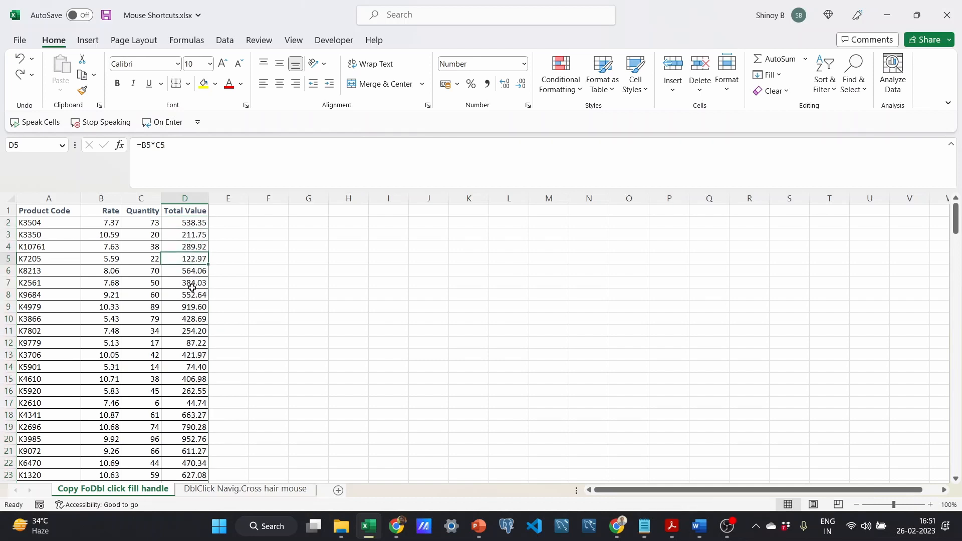
{"action": "left_click", "coordinate": [191, 287]}
{"action": "left_click", "coordinate": [191, 324]}
{"action": "left_click", "coordinate": [196, 281]}
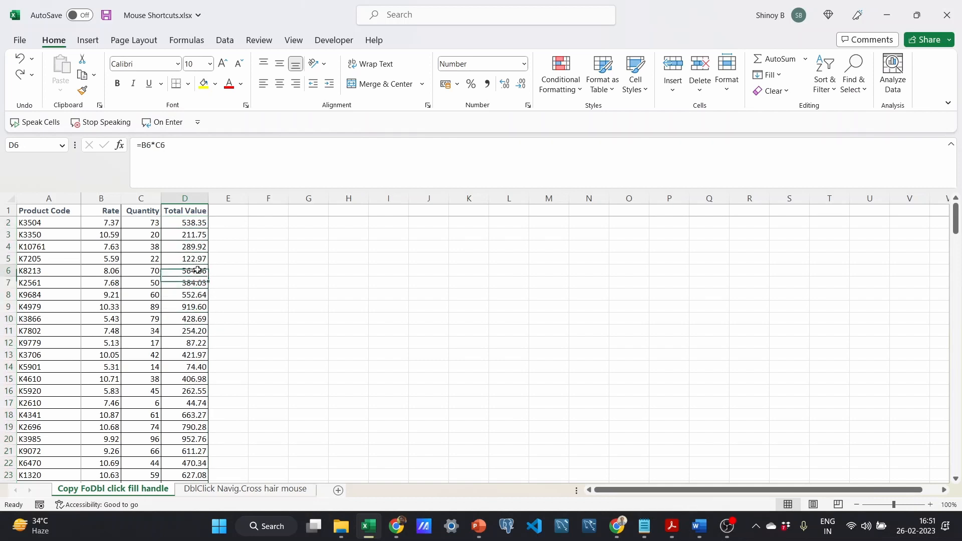
{"action": "left_click", "coordinate": [196, 244]}
{"action": "left_click", "coordinate": [190, 311]}
{"action": "left_click", "coordinate": [191, 331]}
{"action": "left_click", "coordinate": [191, 355]}
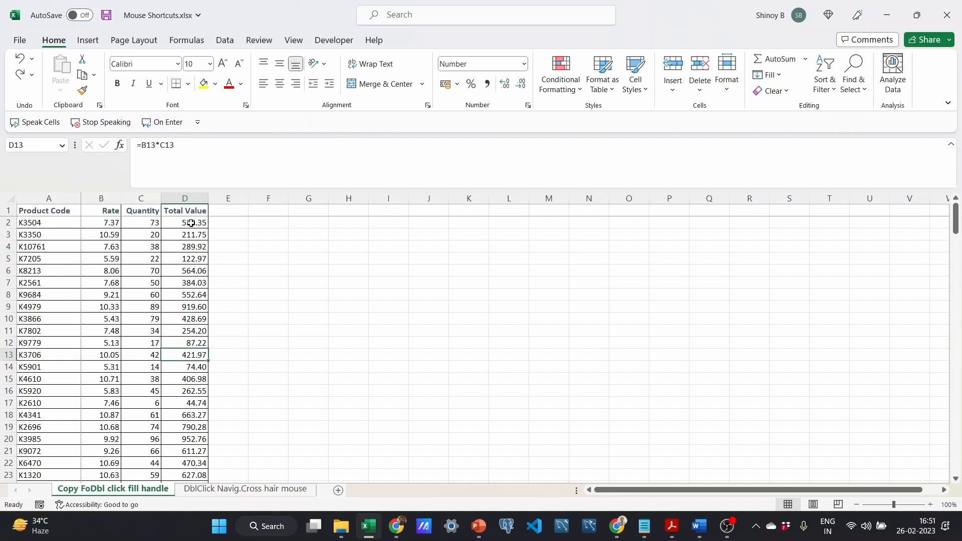
Select the Total Value cells D2:D189 and replace their formulas in place using Copy Here as Values Only
{"action": "left_click", "coordinate": [191, 223]}
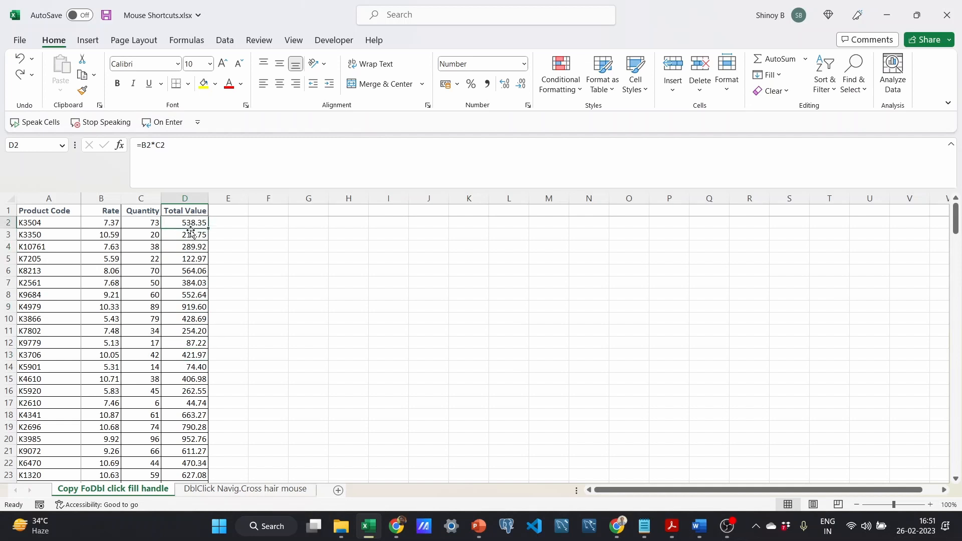
{"action": "double_click", "coordinate": [190, 229], "text": "shift"}
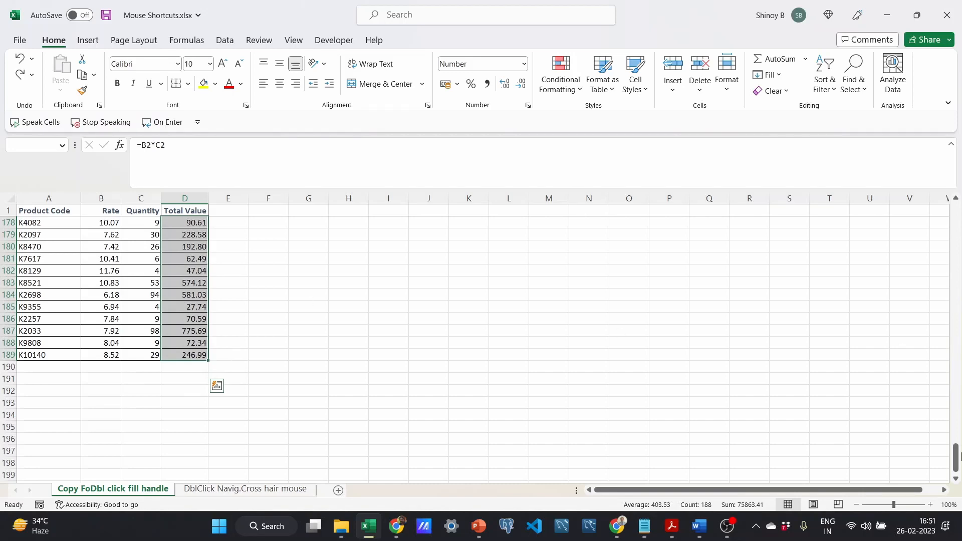
{"action": "left_click_drag", "start_coordinate": [959, 454], "coordinate": [947, 213]}
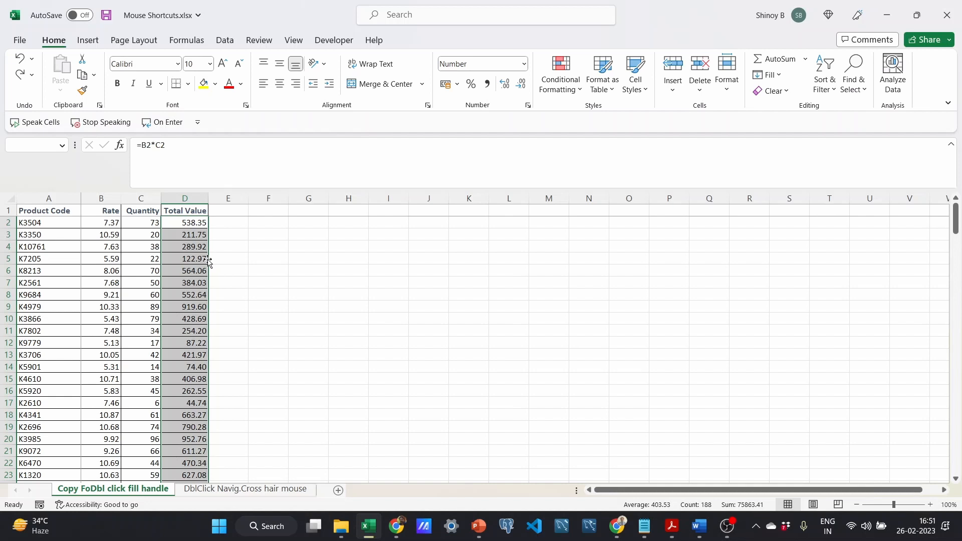
{"action": "left_click_drag", "start_coordinate": [208, 260], "coordinate": [221, 260]}
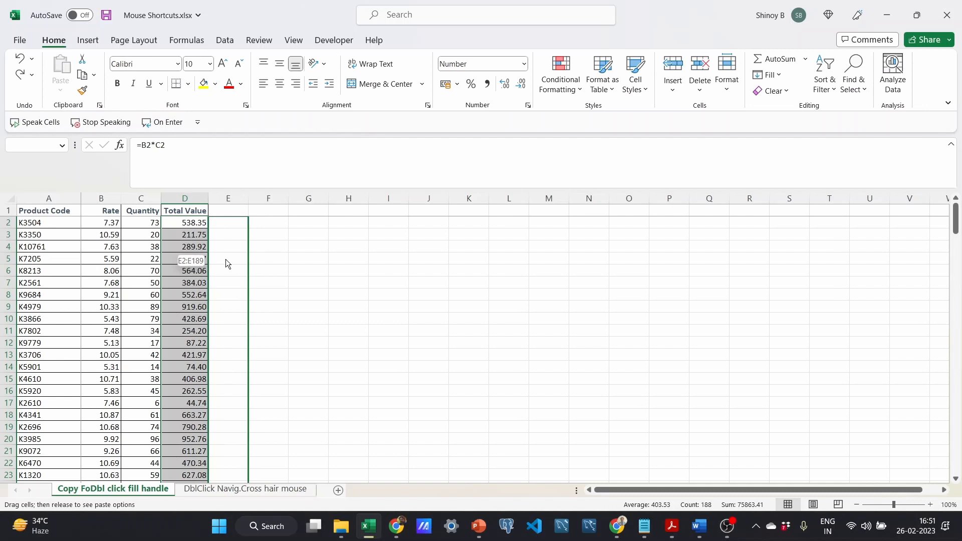
{"action": "left_click_drag", "start_coordinate": [218, 260], "coordinate": [206, 259]}
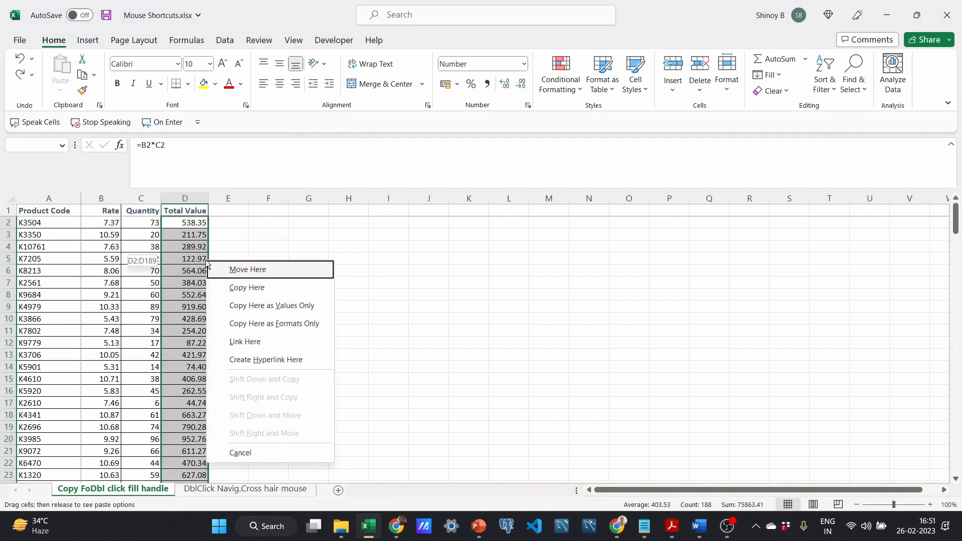
{"action": "left_click", "coordinate": [235, 311]}
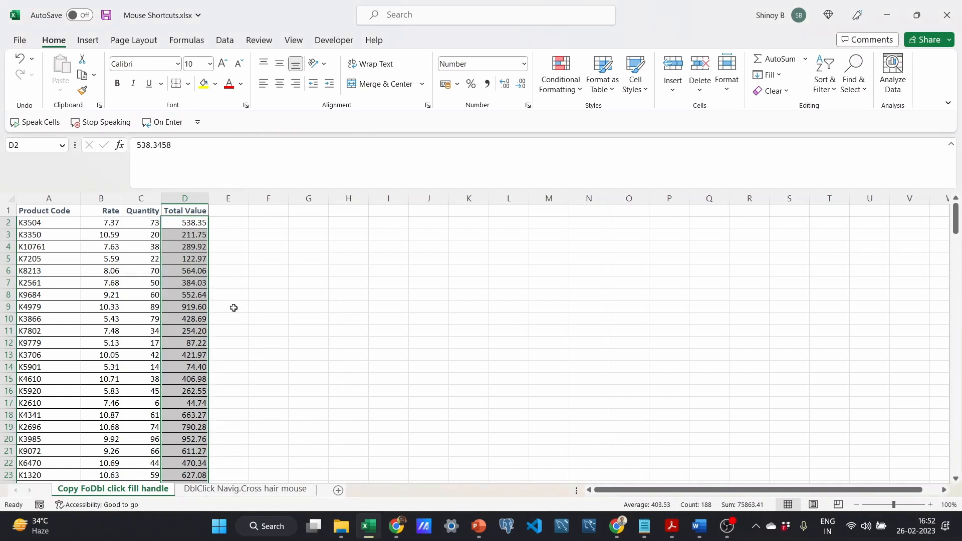
Check cells D5, D7, D10 and D13 to see whether they hold plain values
{"action": "left_click", "coordinate": [199, 256]}
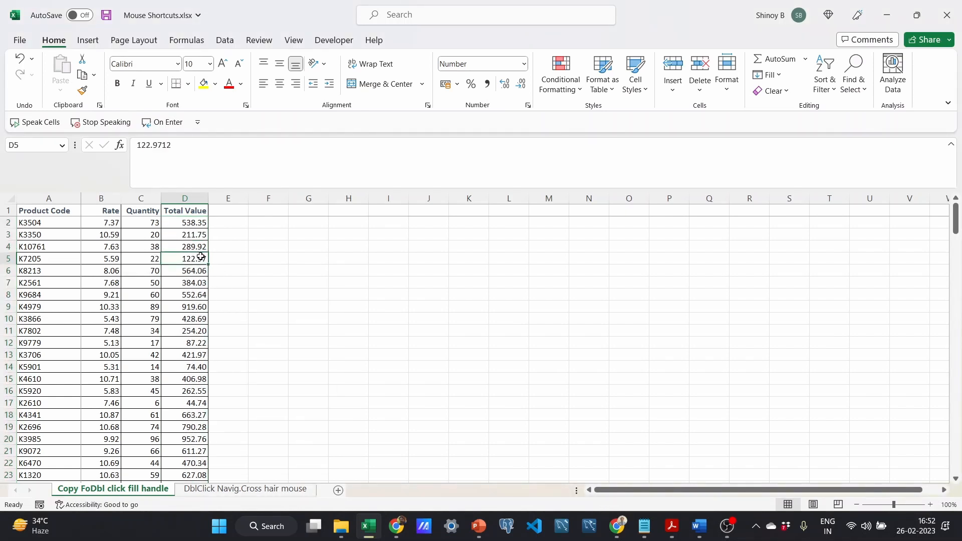
{"action": "left_click", "coordinate": [189, 282]}
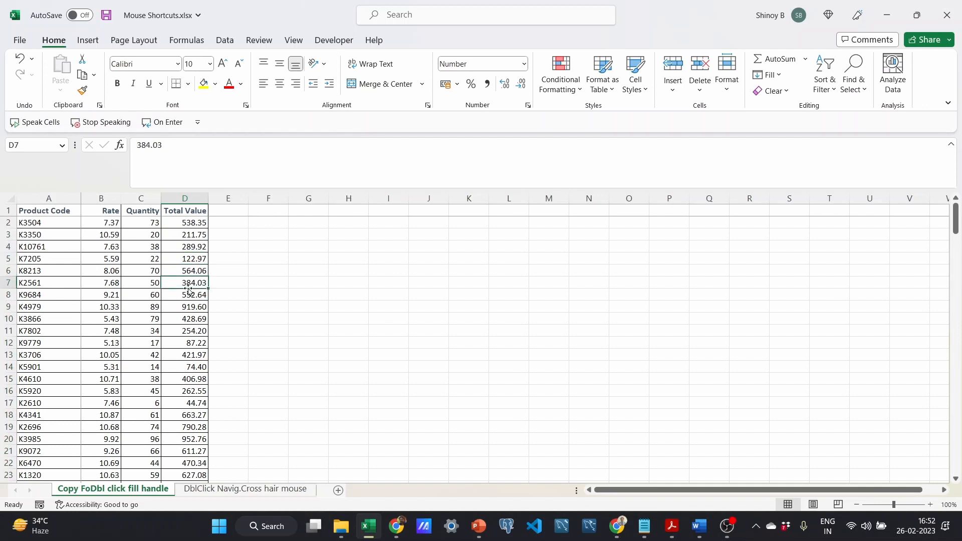
{"action": "left_click", "coordinate": [188, 319]}
{"action": "left_click", "coordinate": [192, 352]}
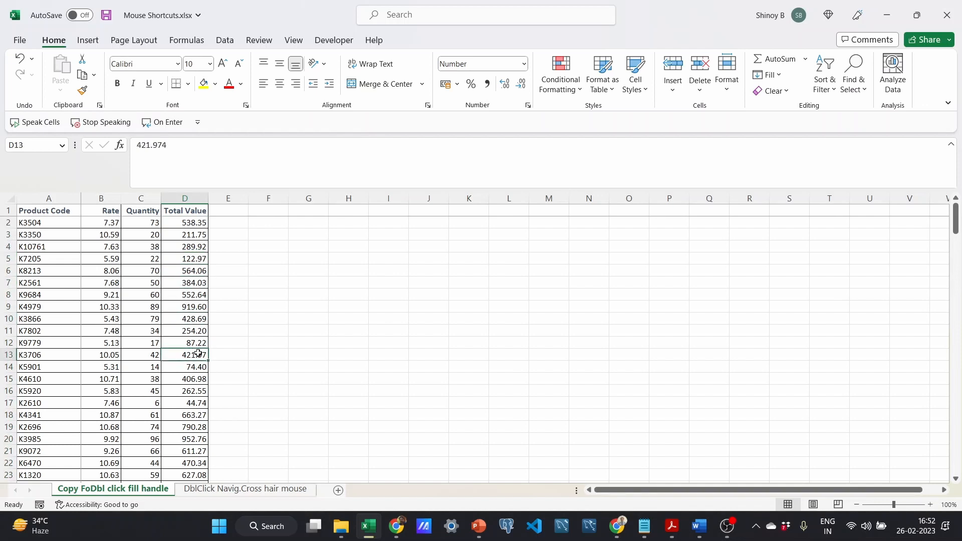